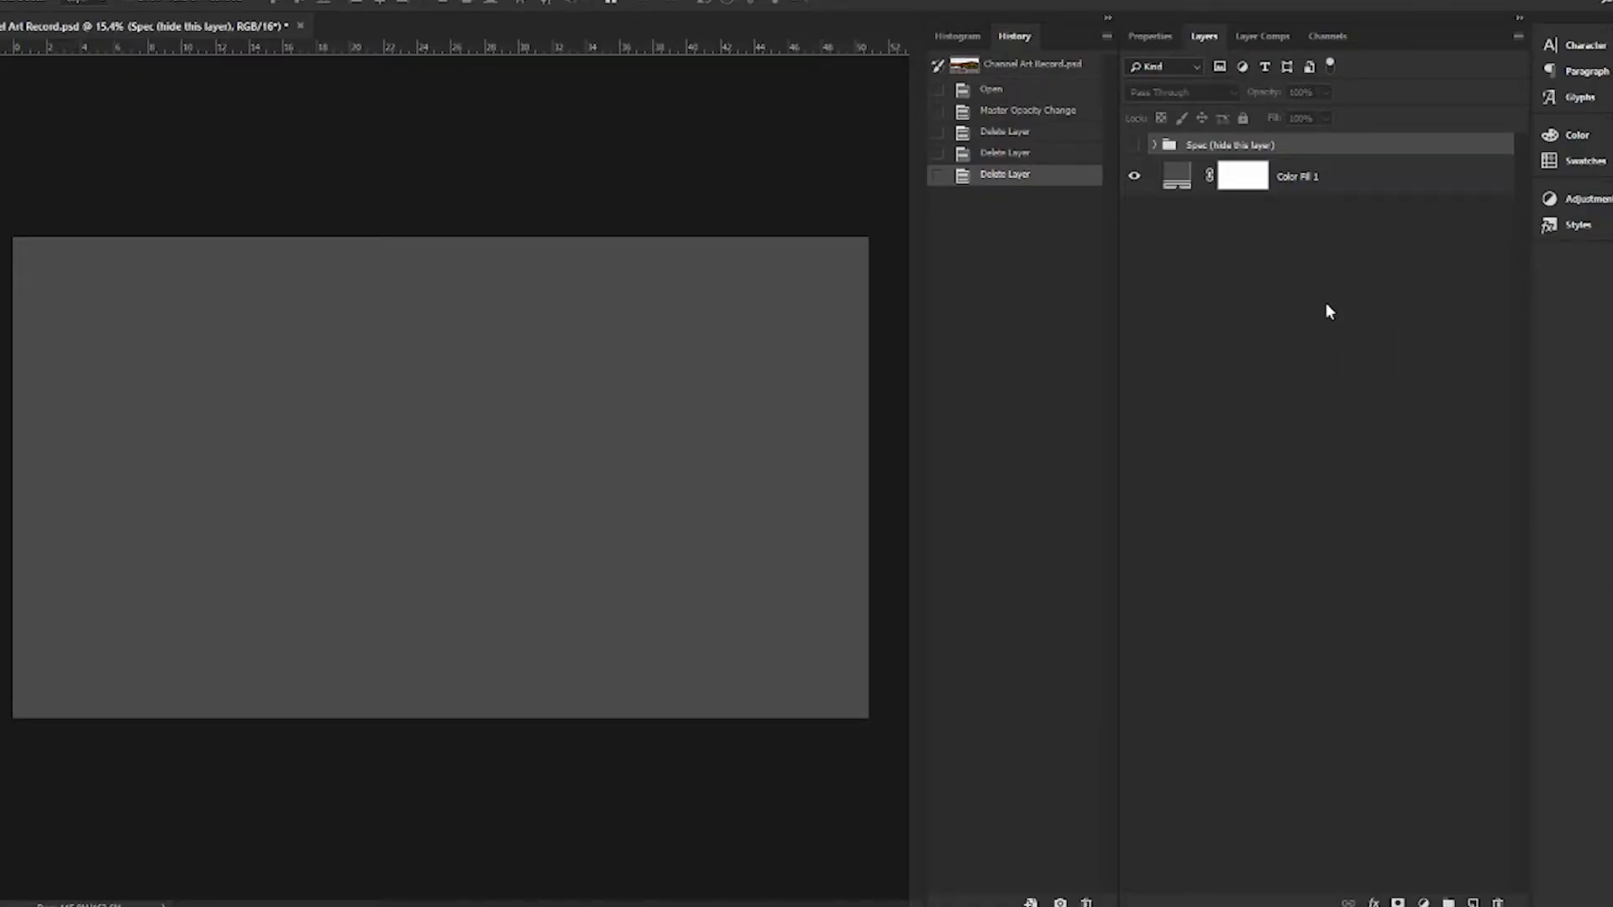
- Show the Spec (hide this layer) group so the TV, desktop, tablet and 1546 x 423 safe-area guides appear
click(1134, 147)
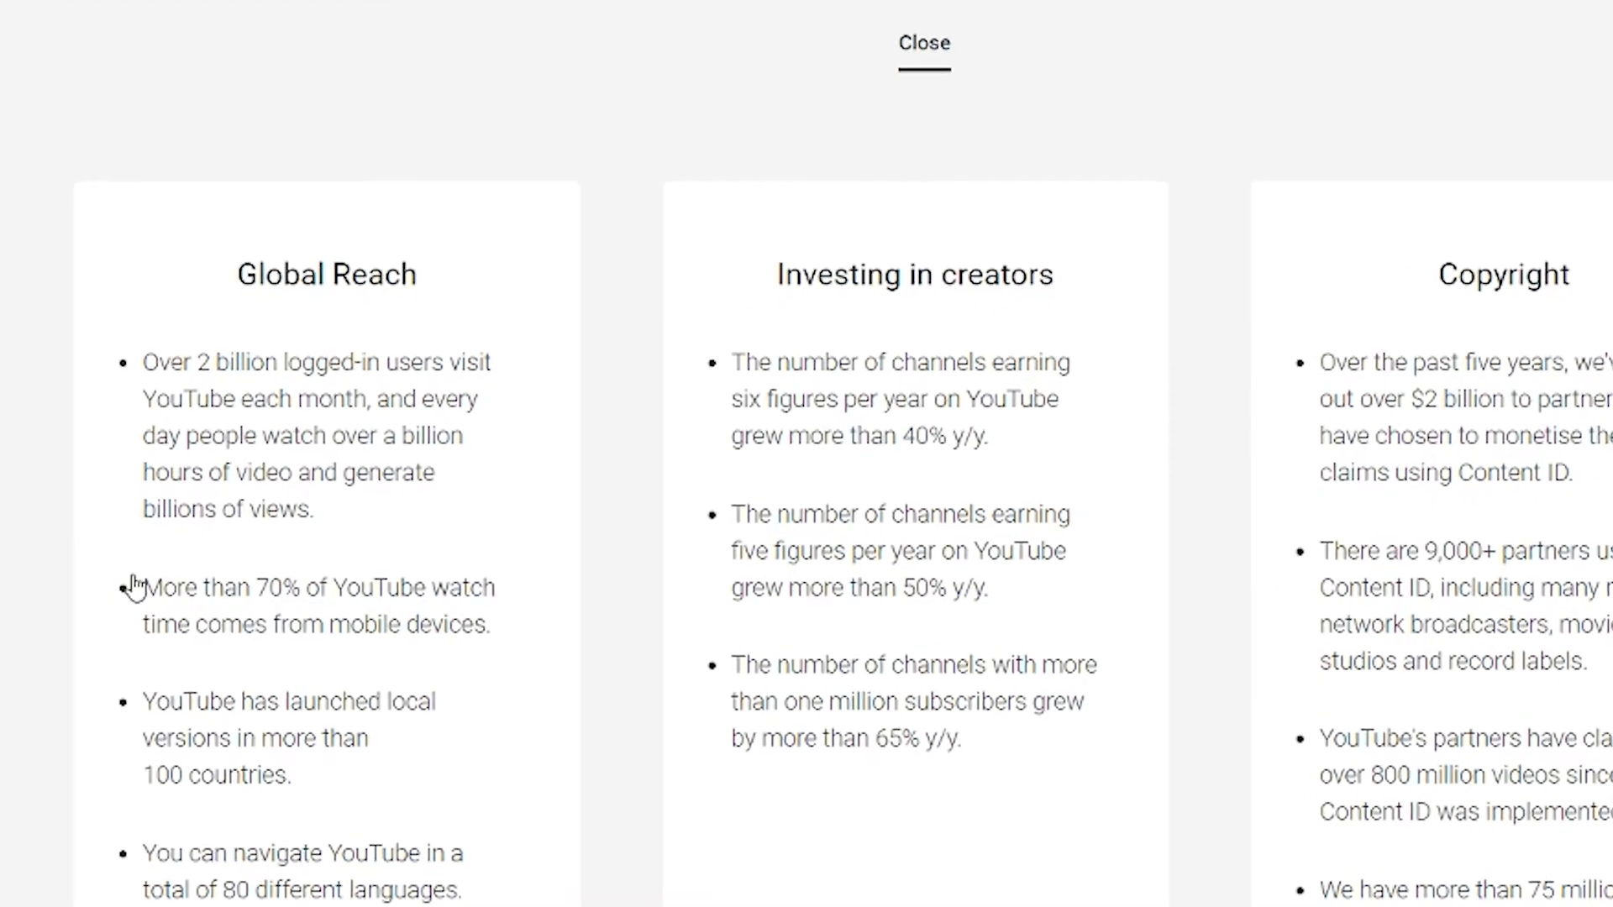
- Place the autumn lake photo into Channel Art.psd, scale it to fit, and shift it slightly left over the safe area
drag(132, 585, 532, 634)
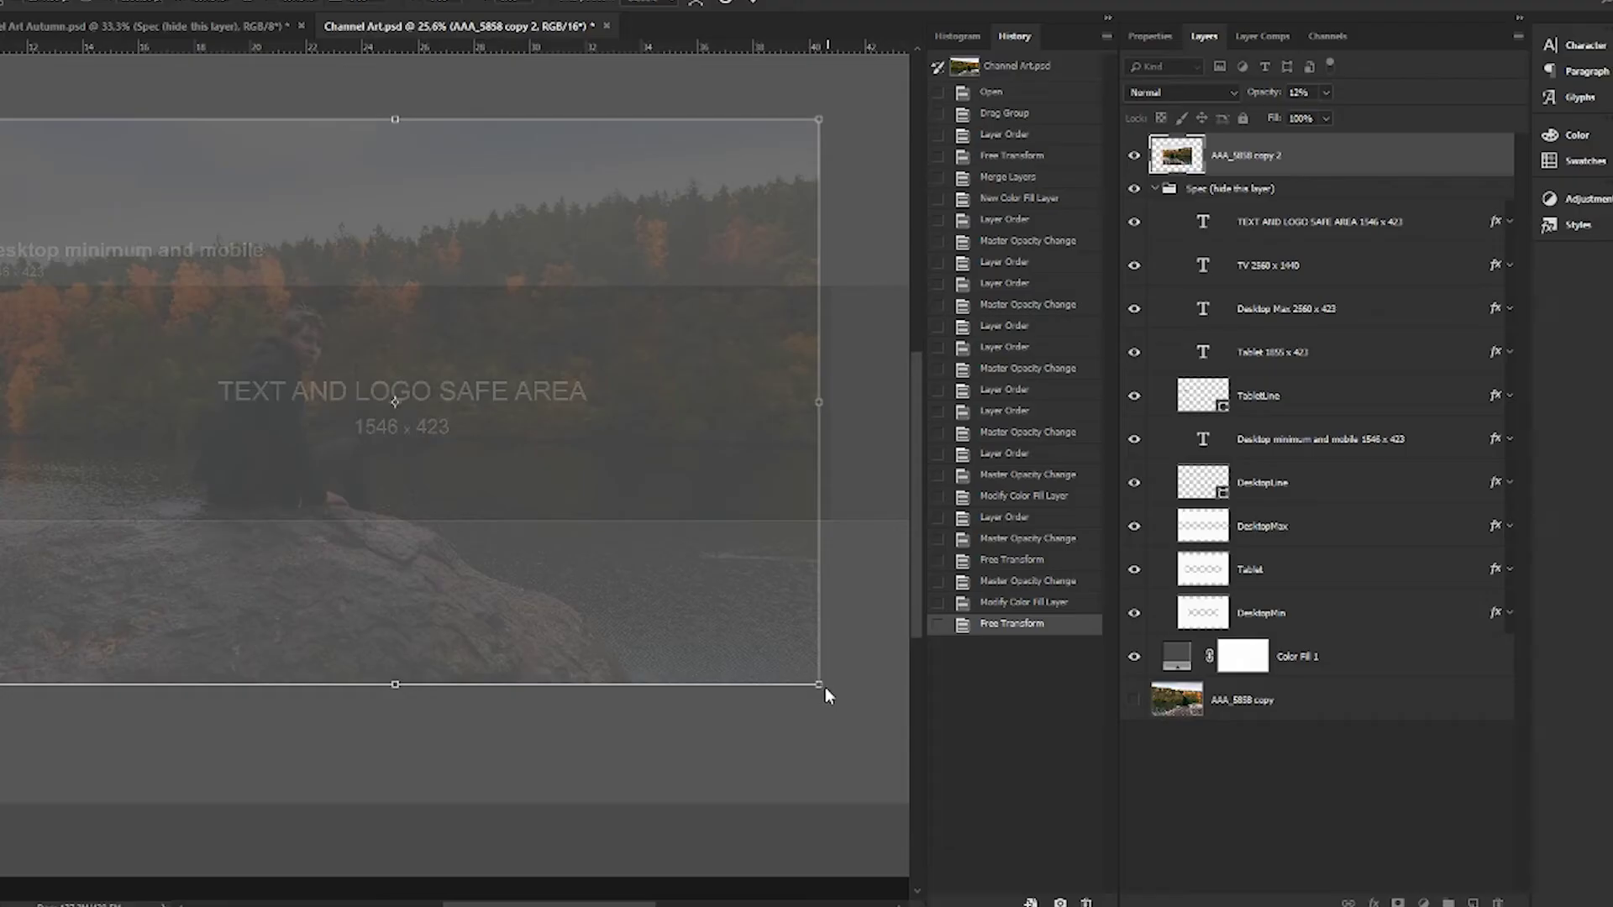
drag(816, 682, 774, 648)
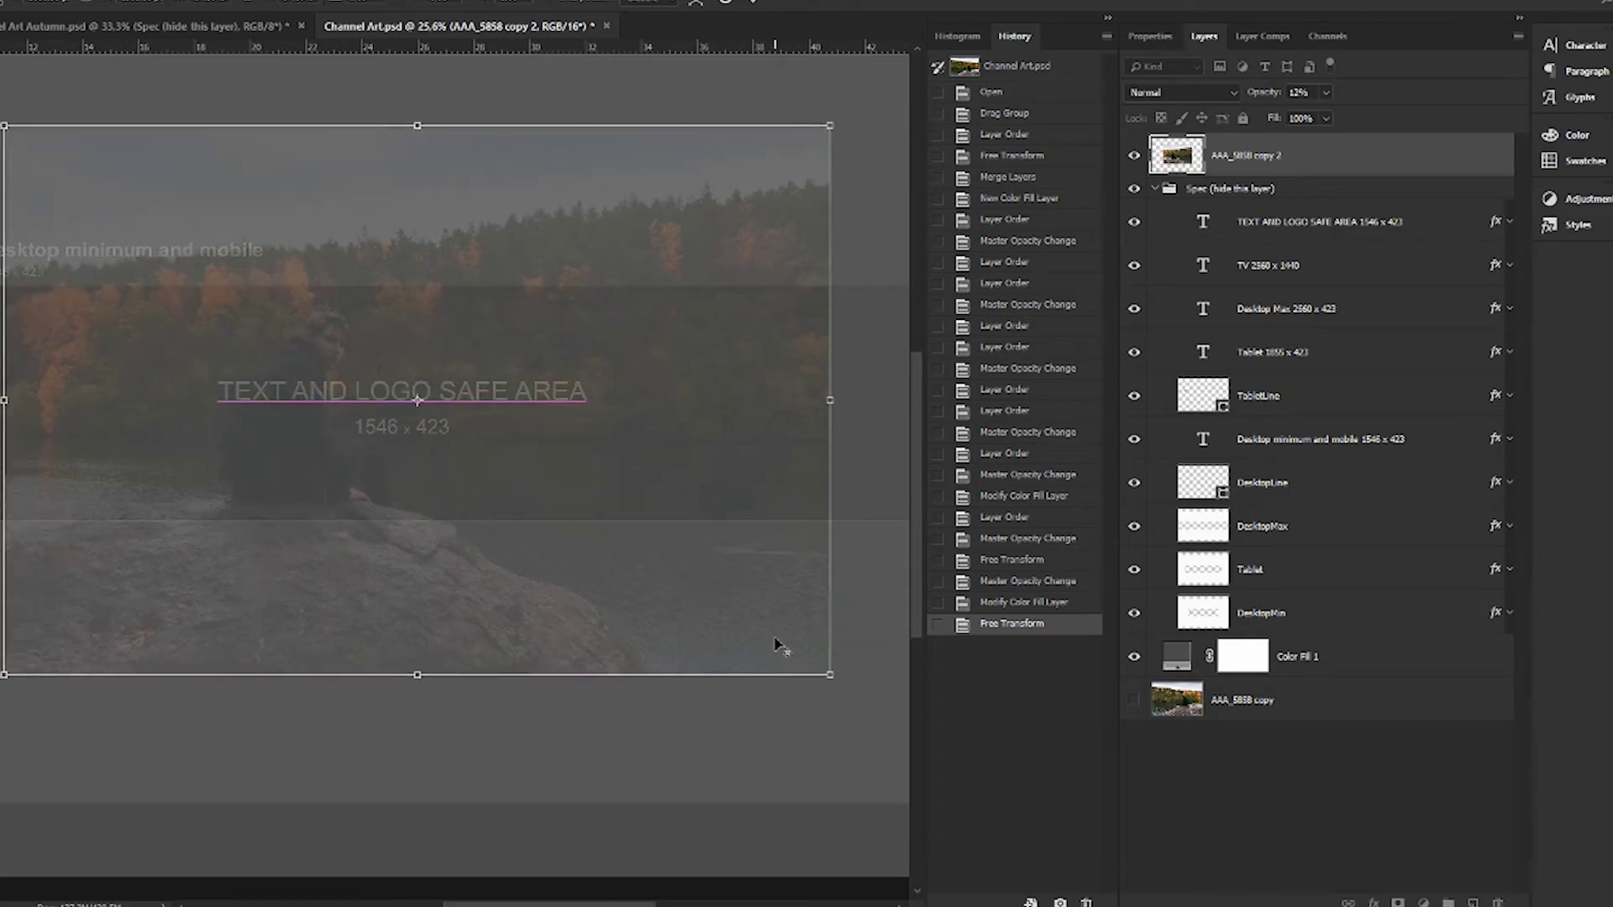
scroll(404, 613, down, 2)
mouse_move(405, 613)
mouse_down()
mouse_move(364, 620)
mouse_move(385, 620)
mouse_up()
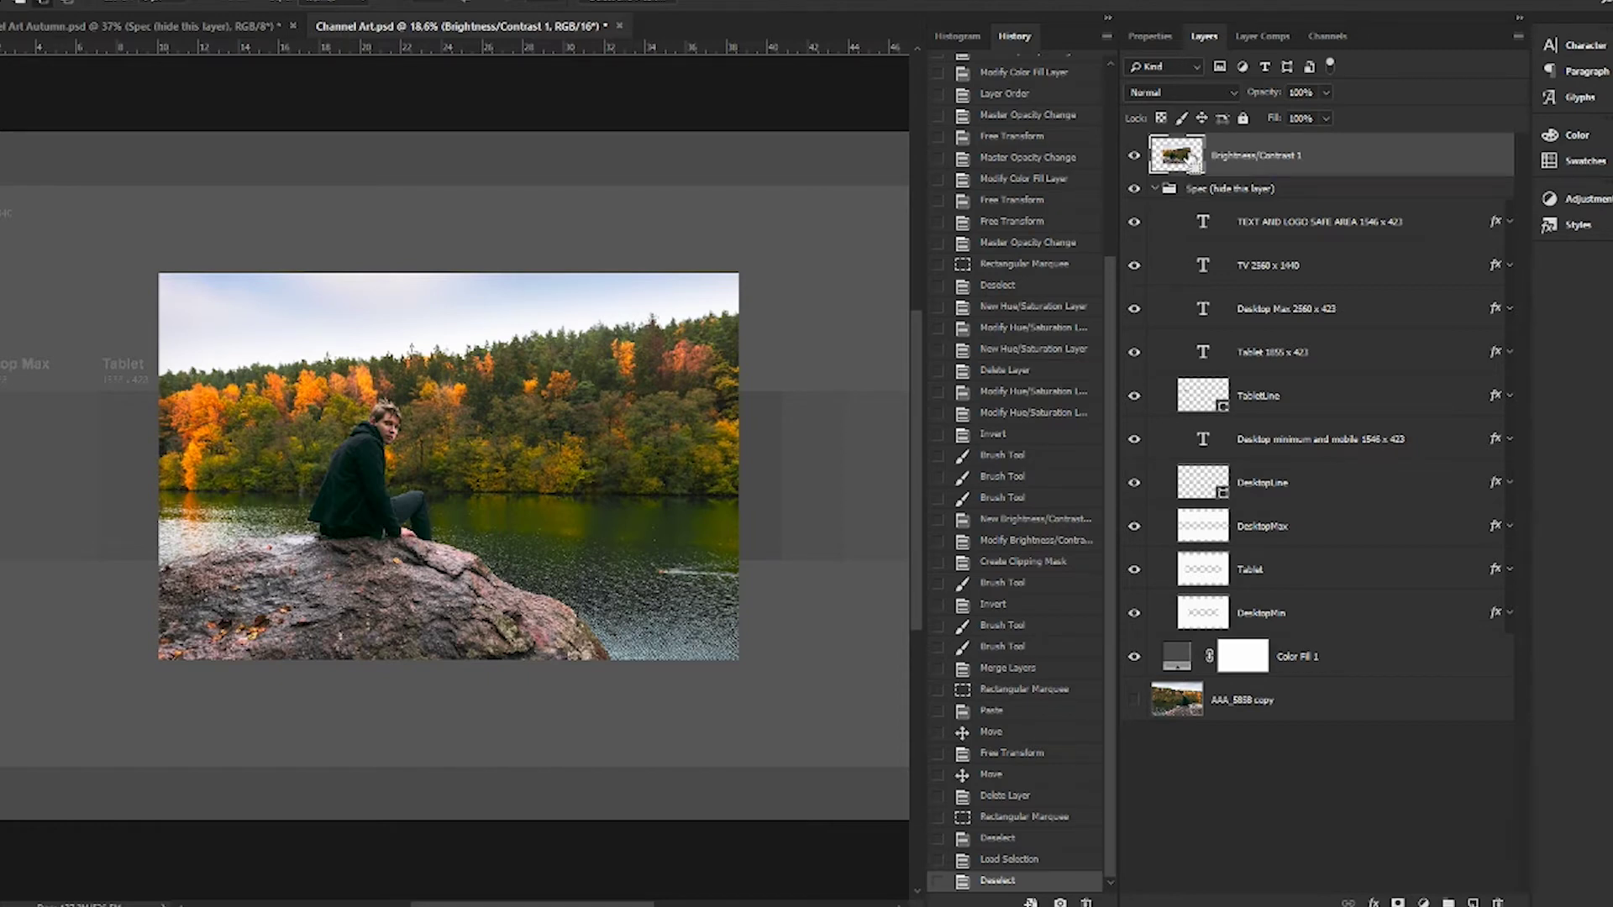
ctrl+click(1192, 160)
- Deselect and rename the photo layer BANNER IMAGE
right_click(645, 359)
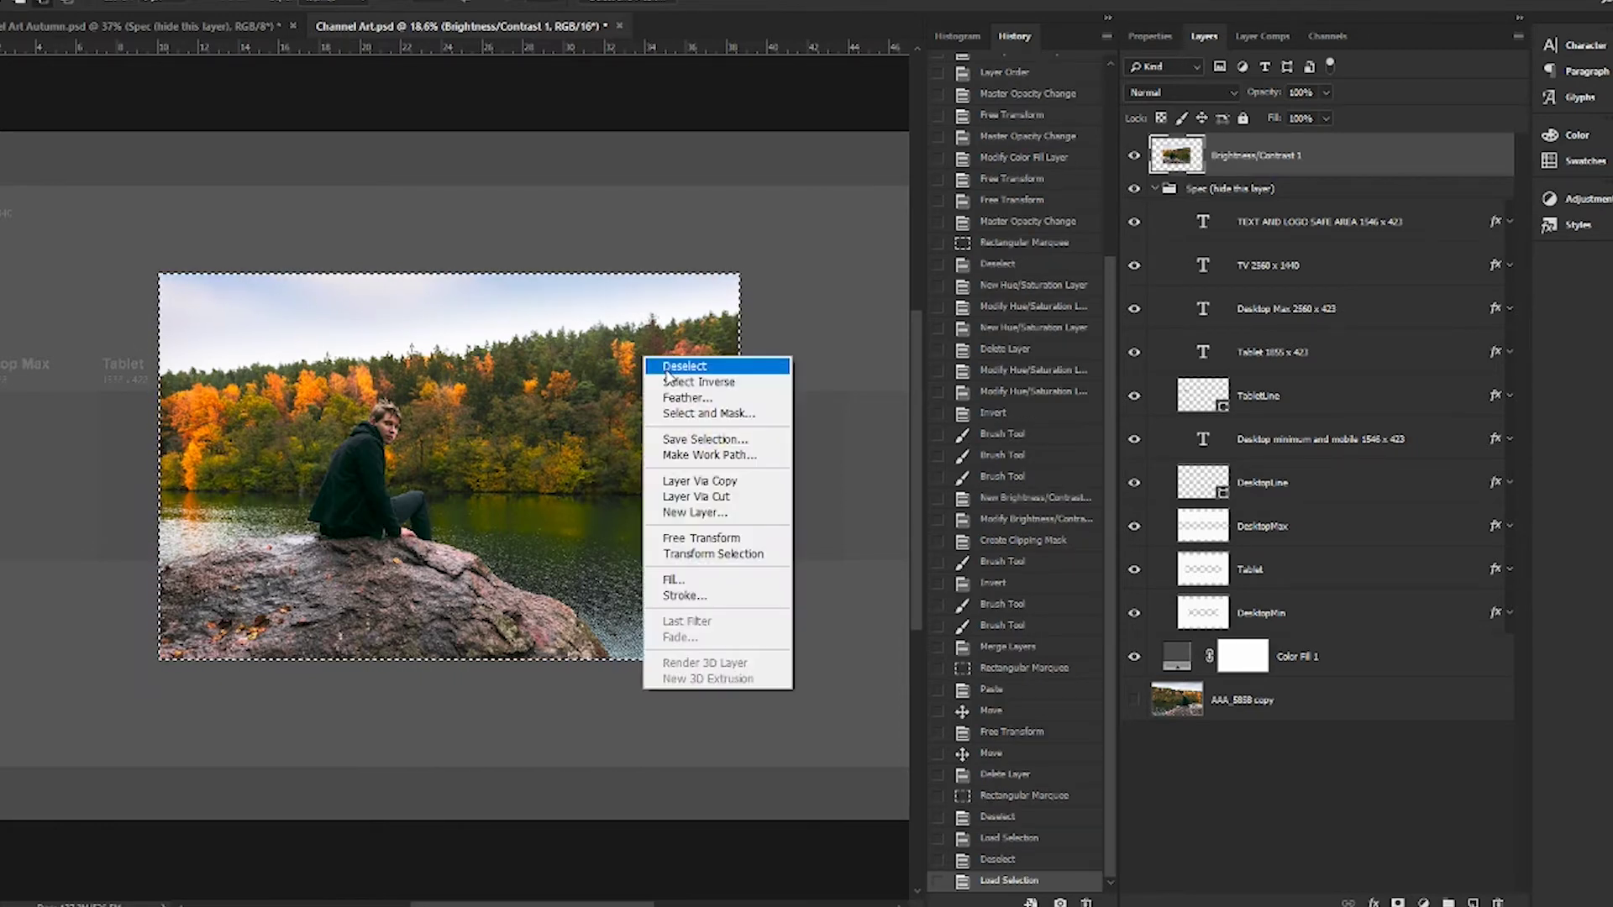
click(672, 367)
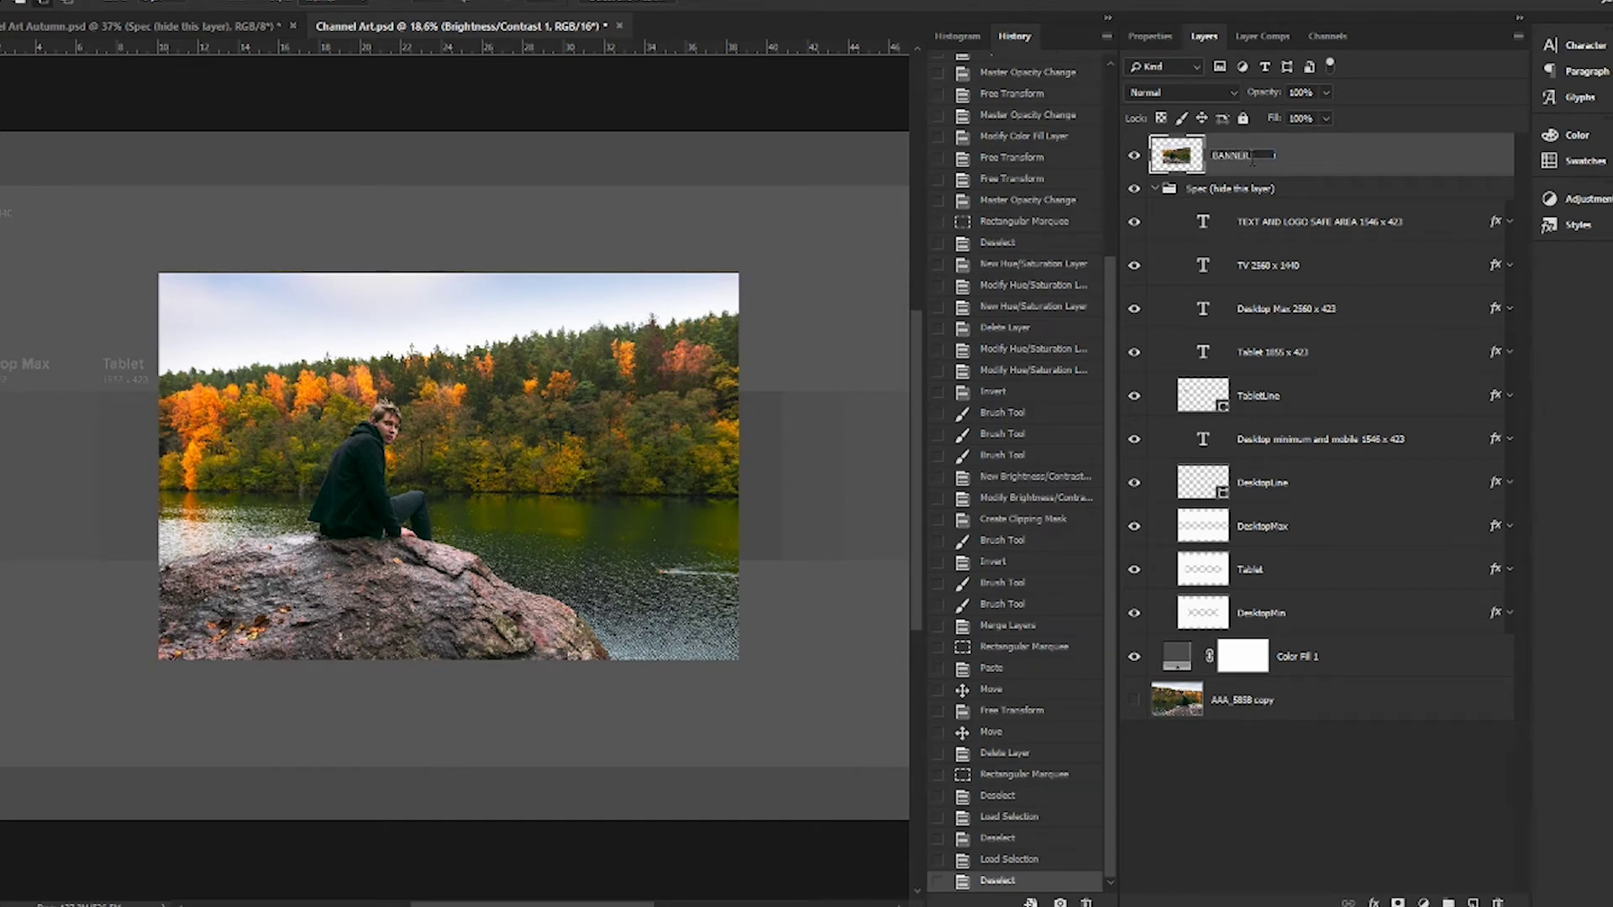
key(Return)
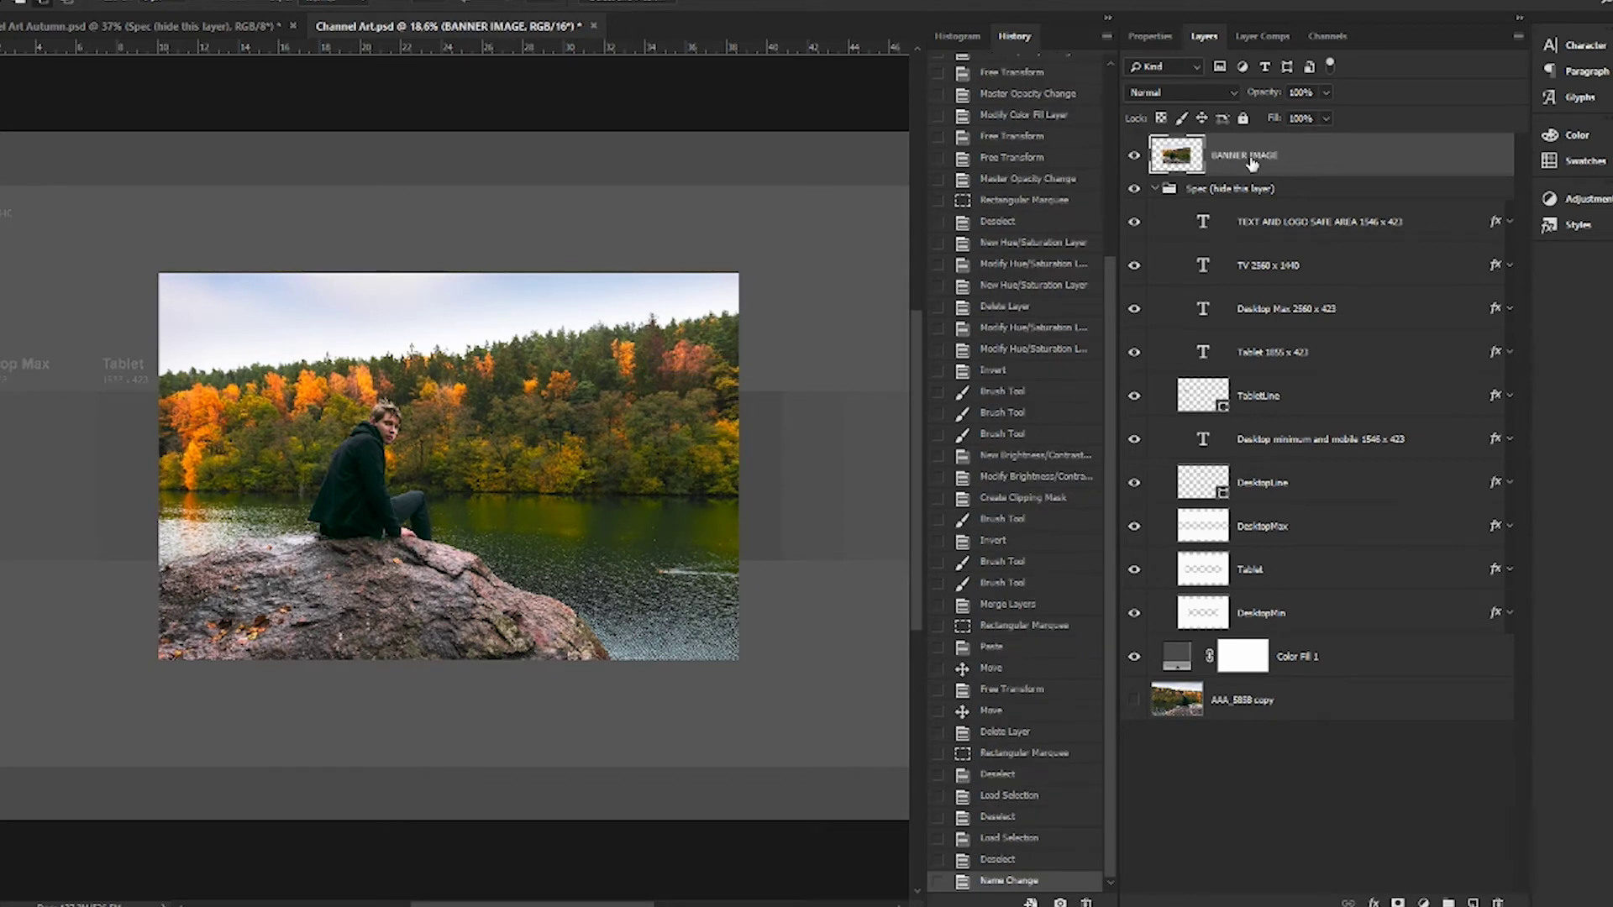
- Select the photo, subtract its left part, and copy the remaining right half
ctrl+click(1200, 157)
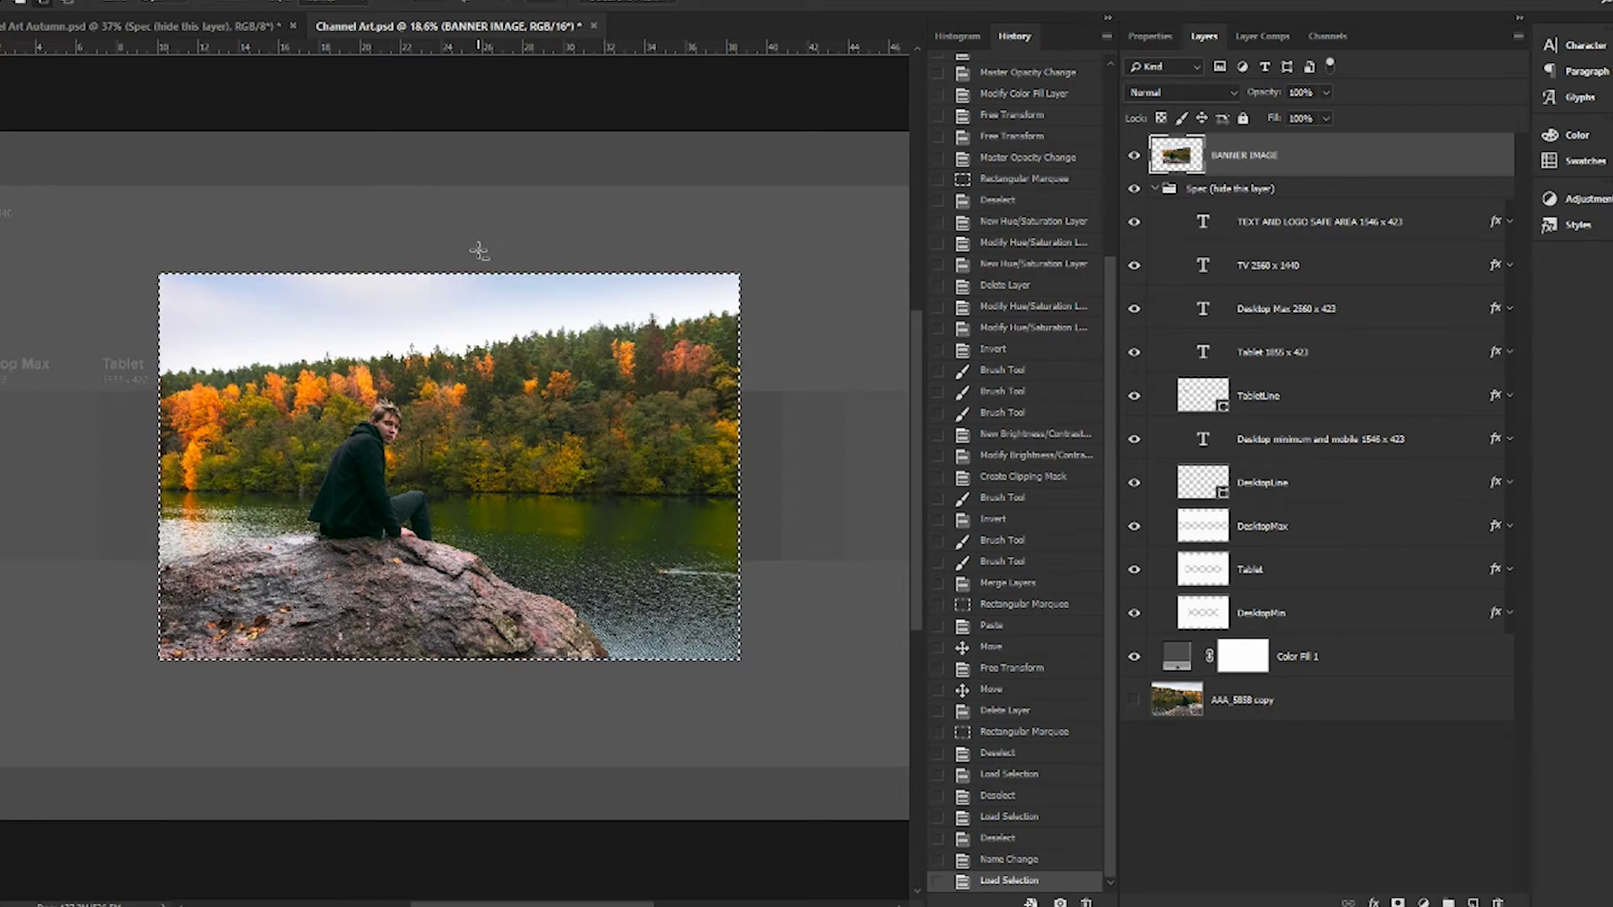
drag(465, 228, 9, 668)
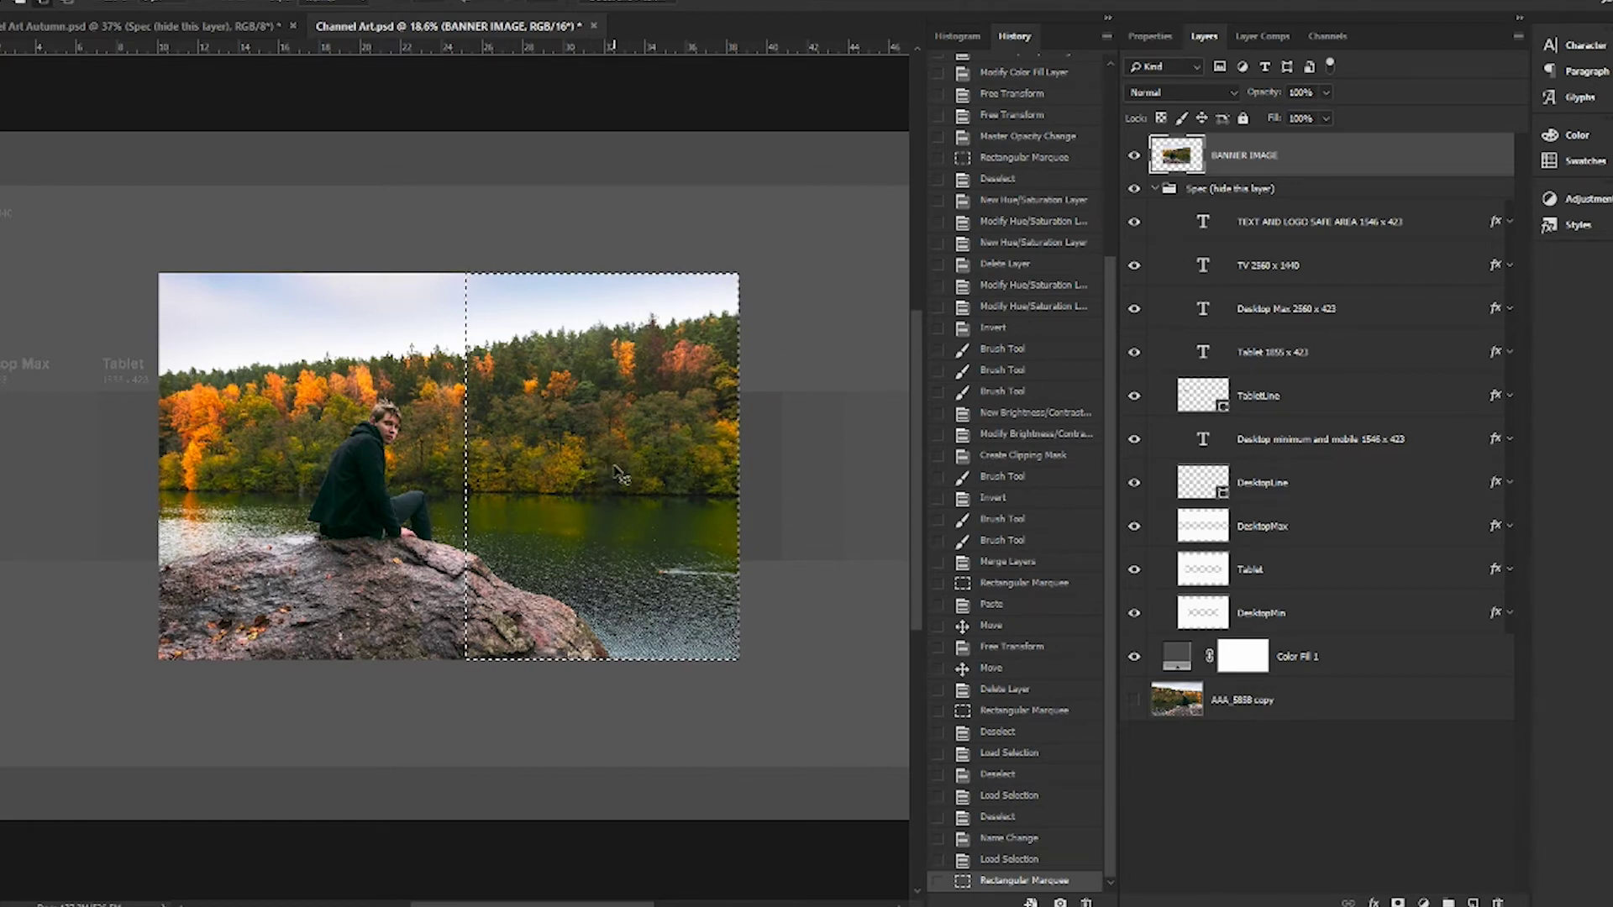
key(ctrl+c)
- Paste the copied right half, move it right, and flip it horizontally
key(ctrl+v)
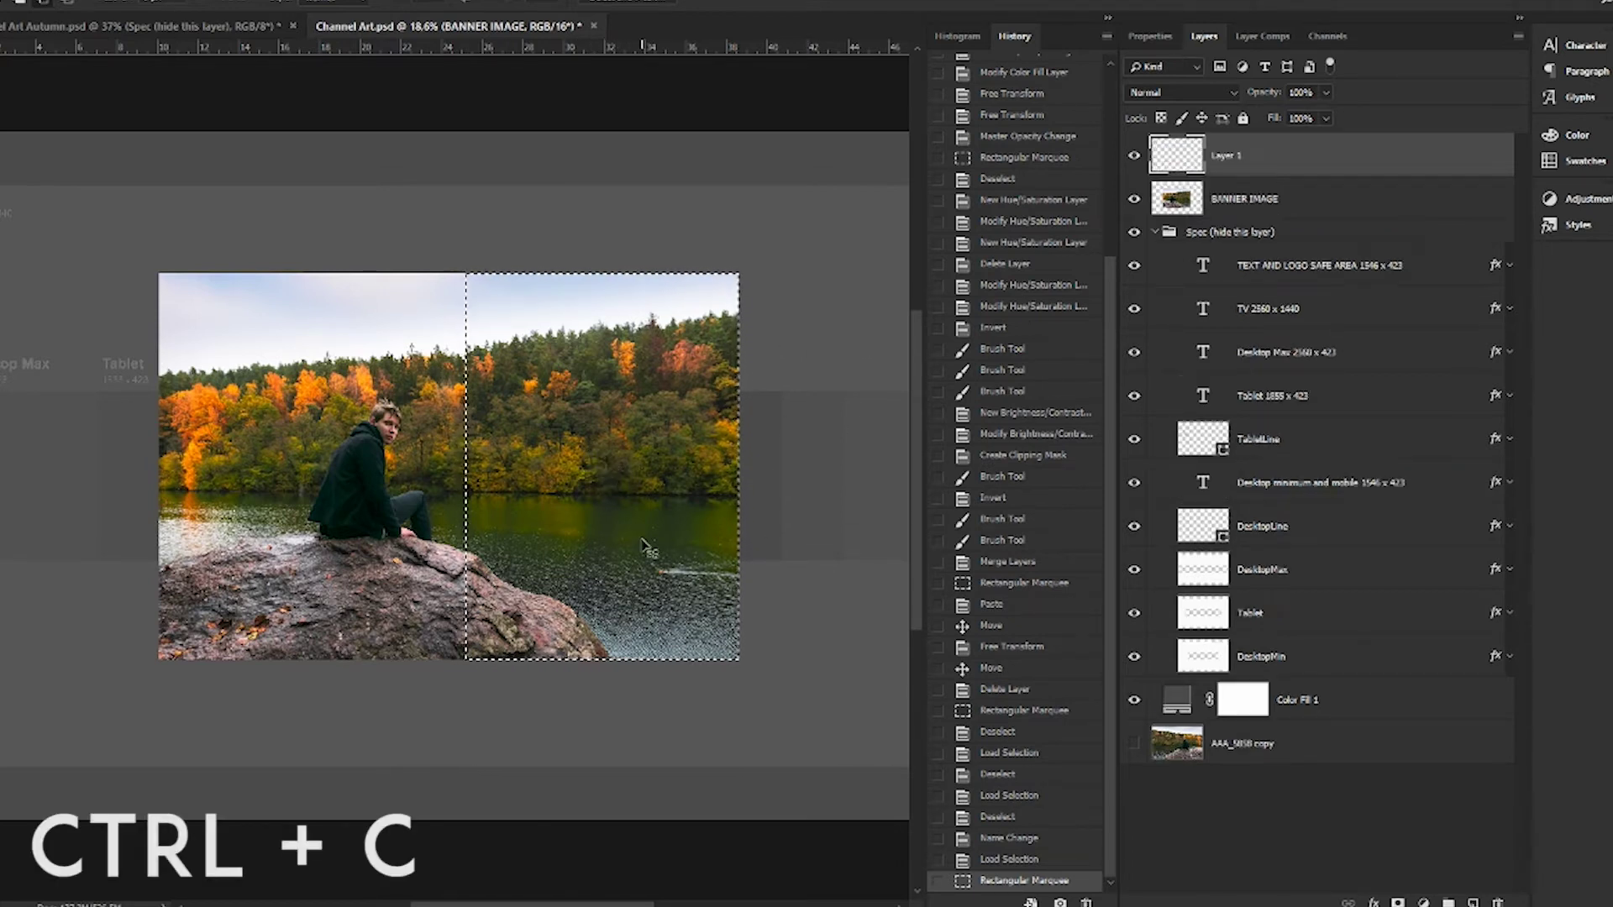
drag(615, 529, 779, 501)
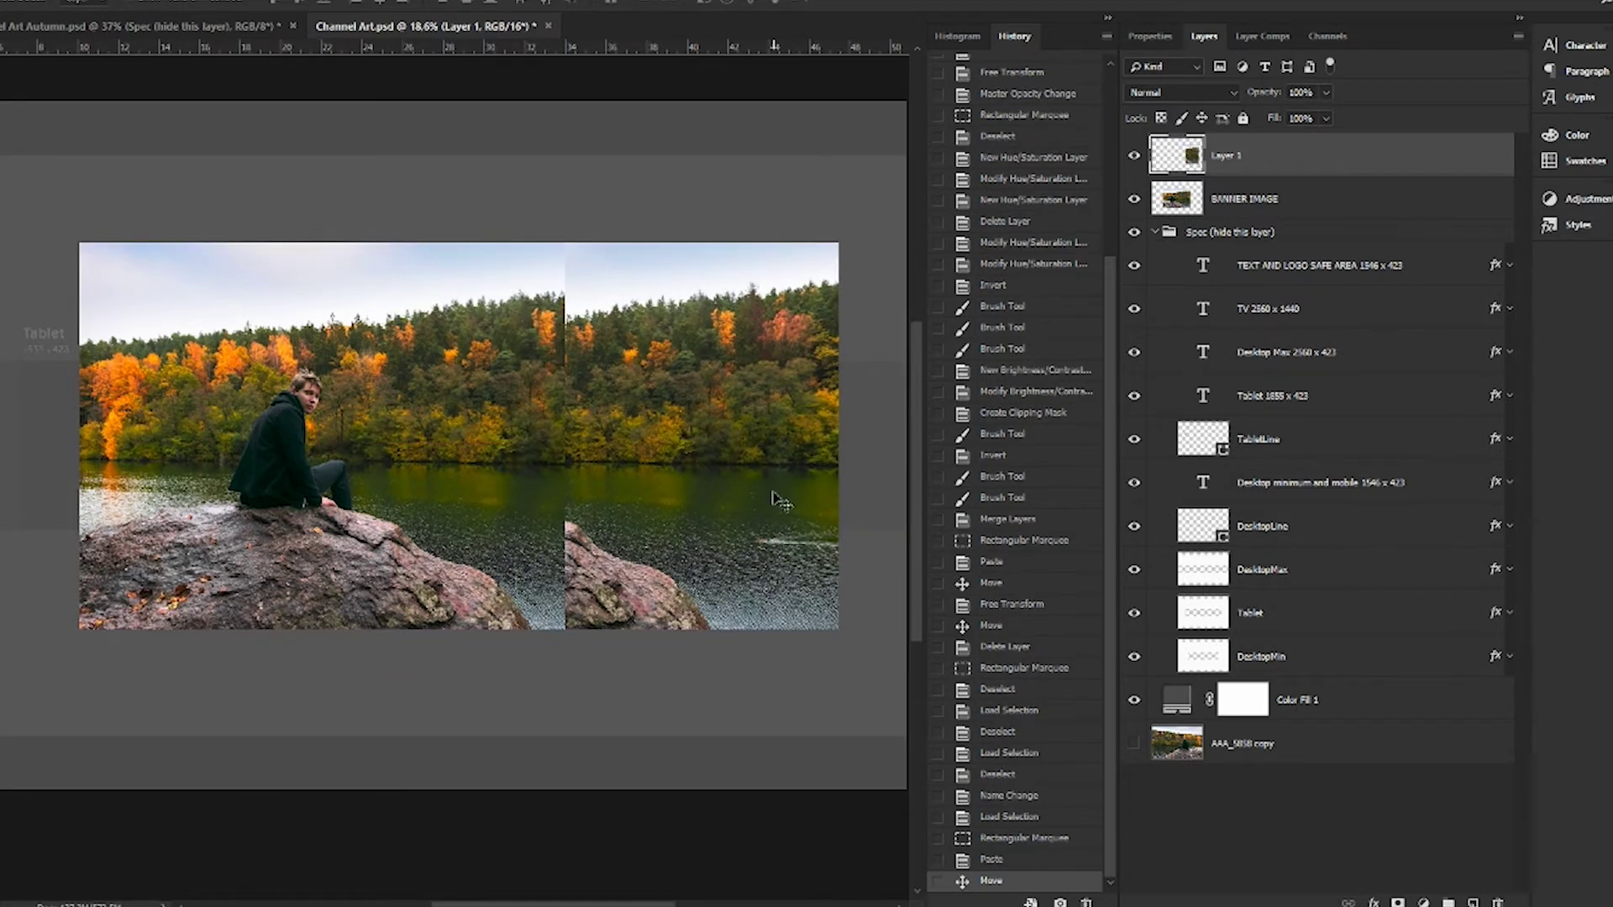
key(ctrl+t)
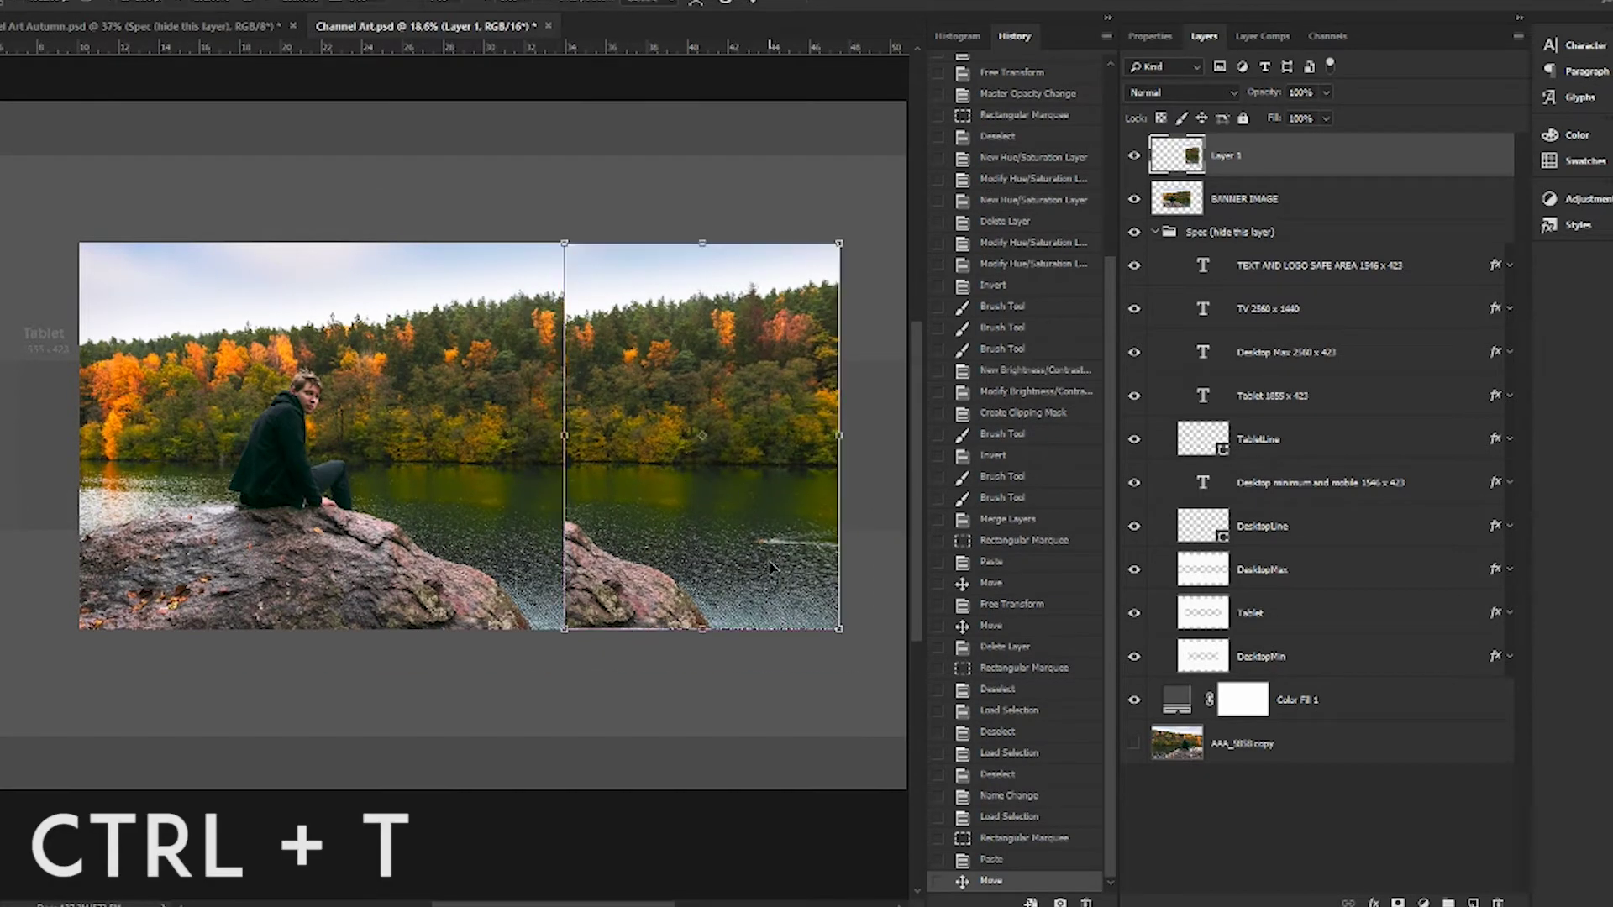
right_click(799, 514)
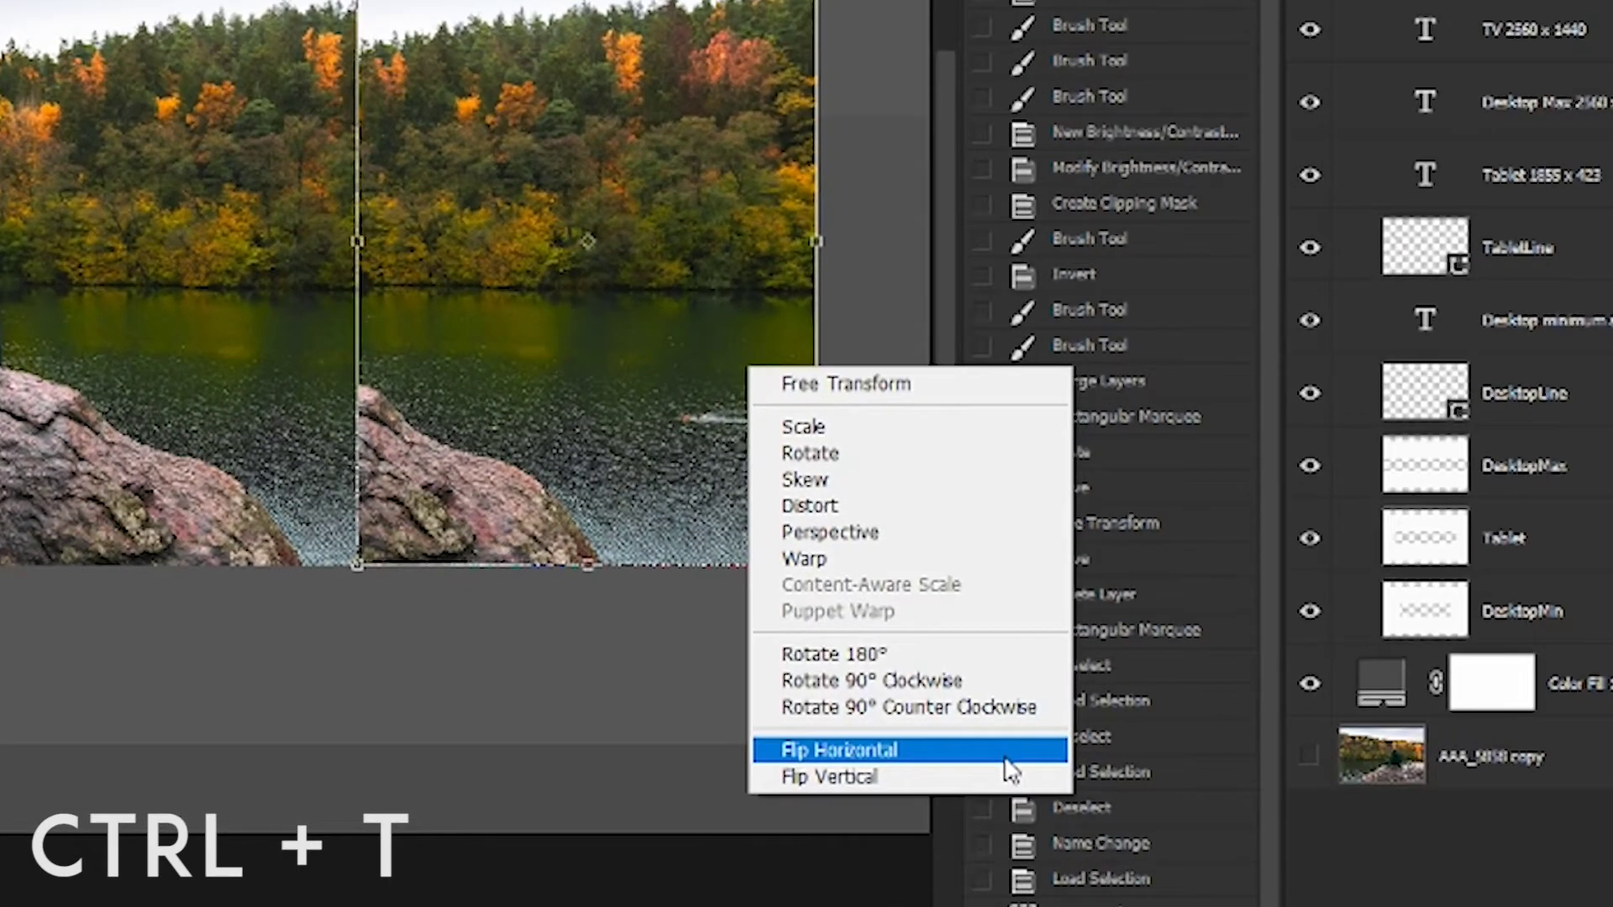
click(1010, 769)
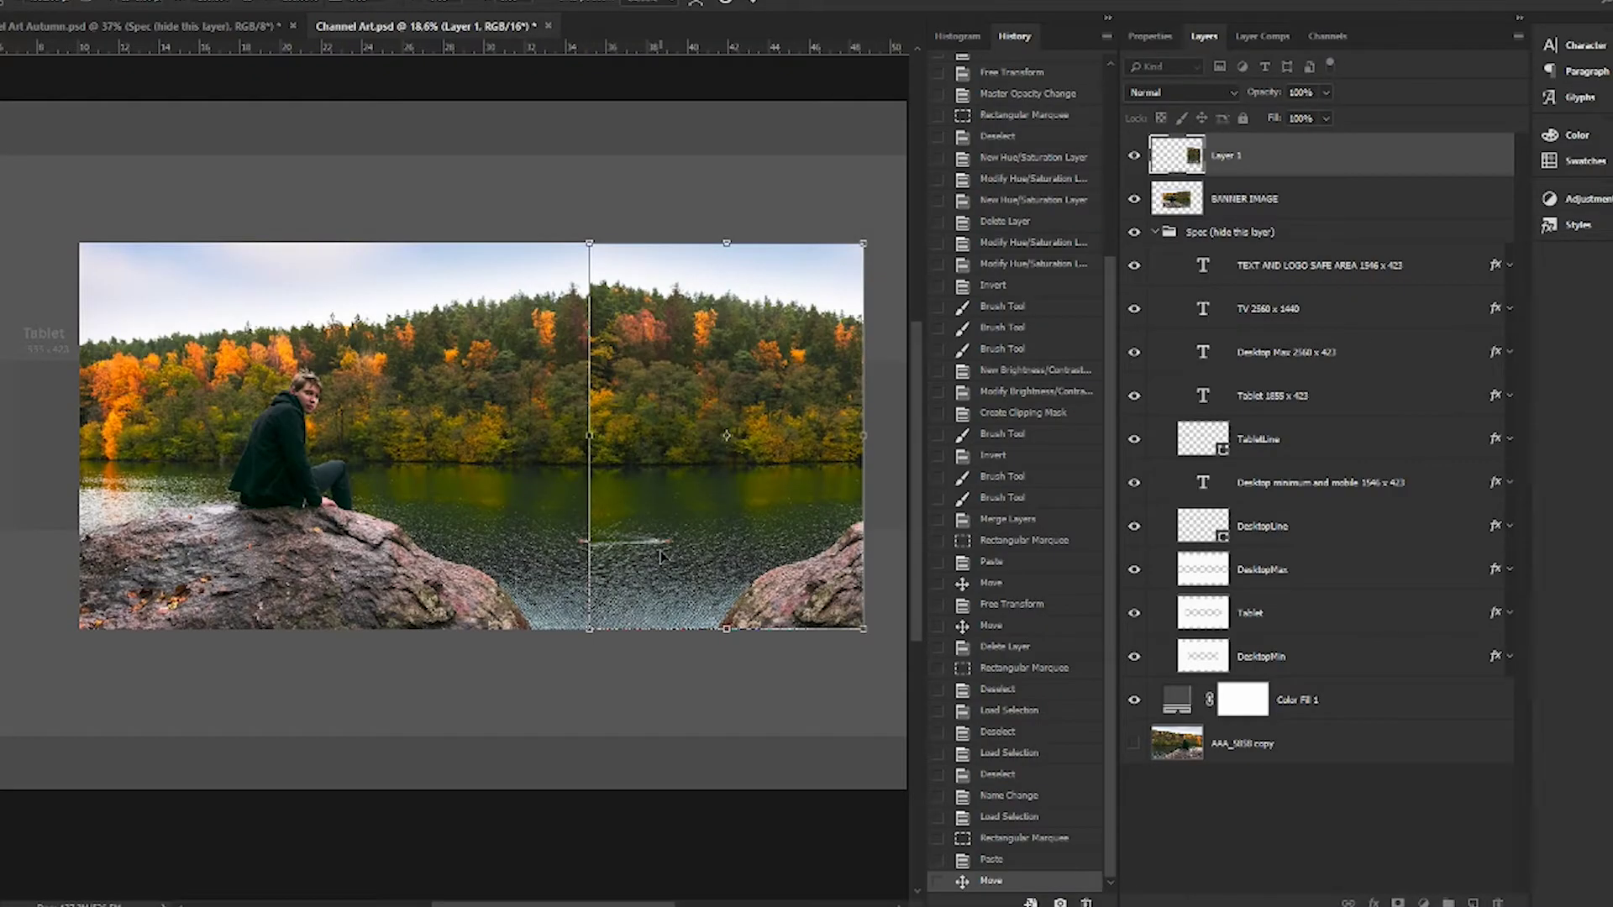
- Align the mirrored copy's seam with the photo's right edge and commit the transform
drag(482, 457, 597, 433)
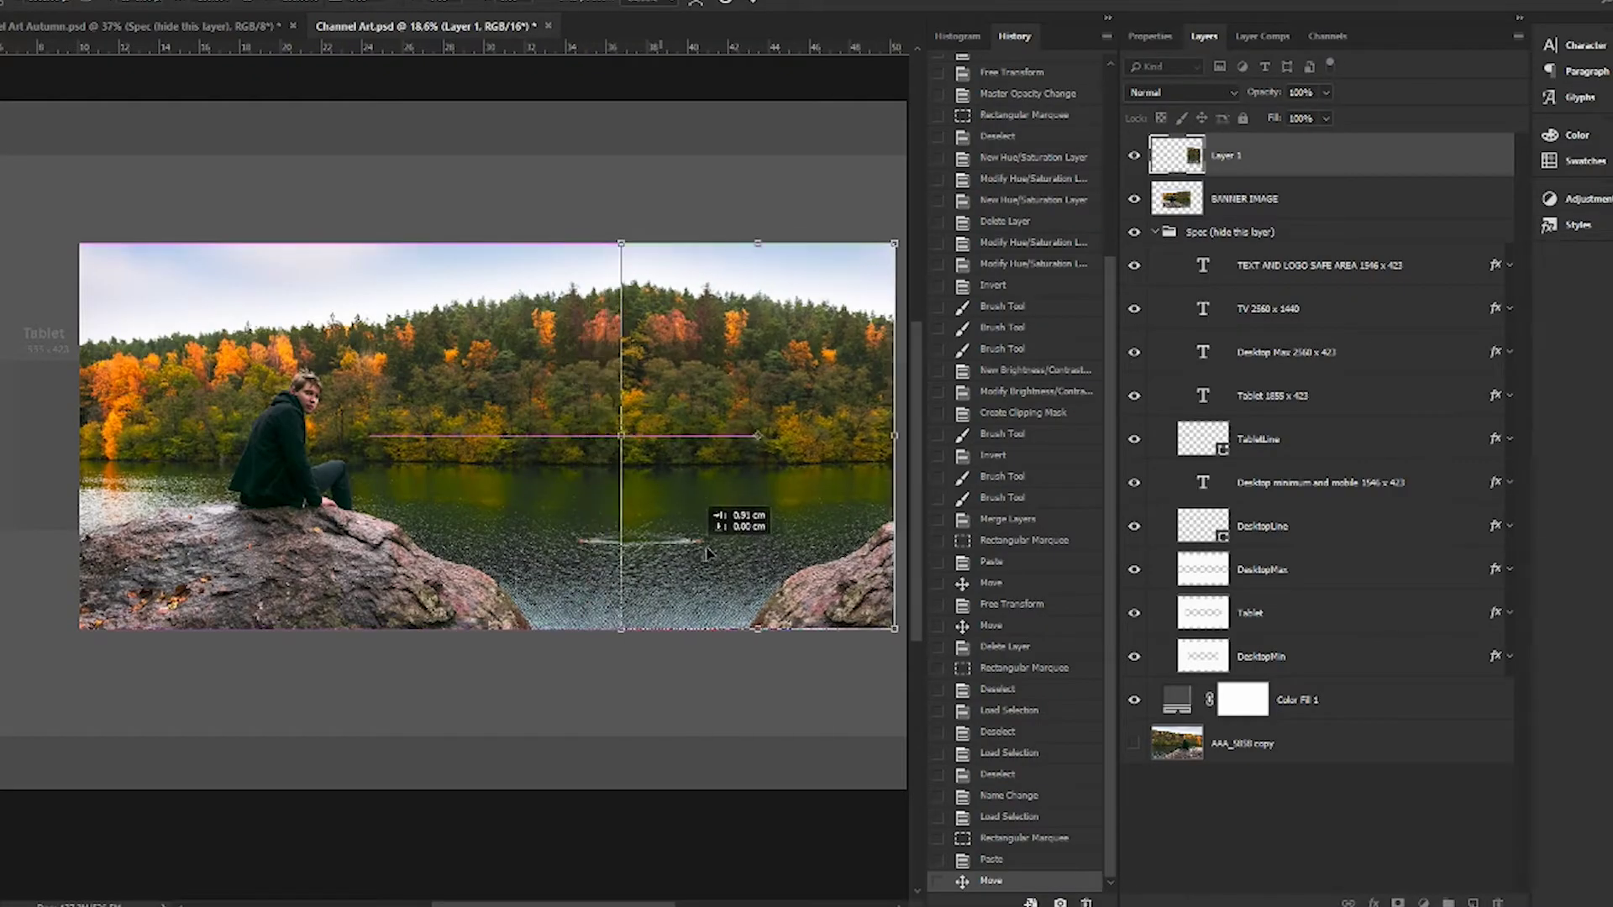
drag(706, 552, 741, 556)
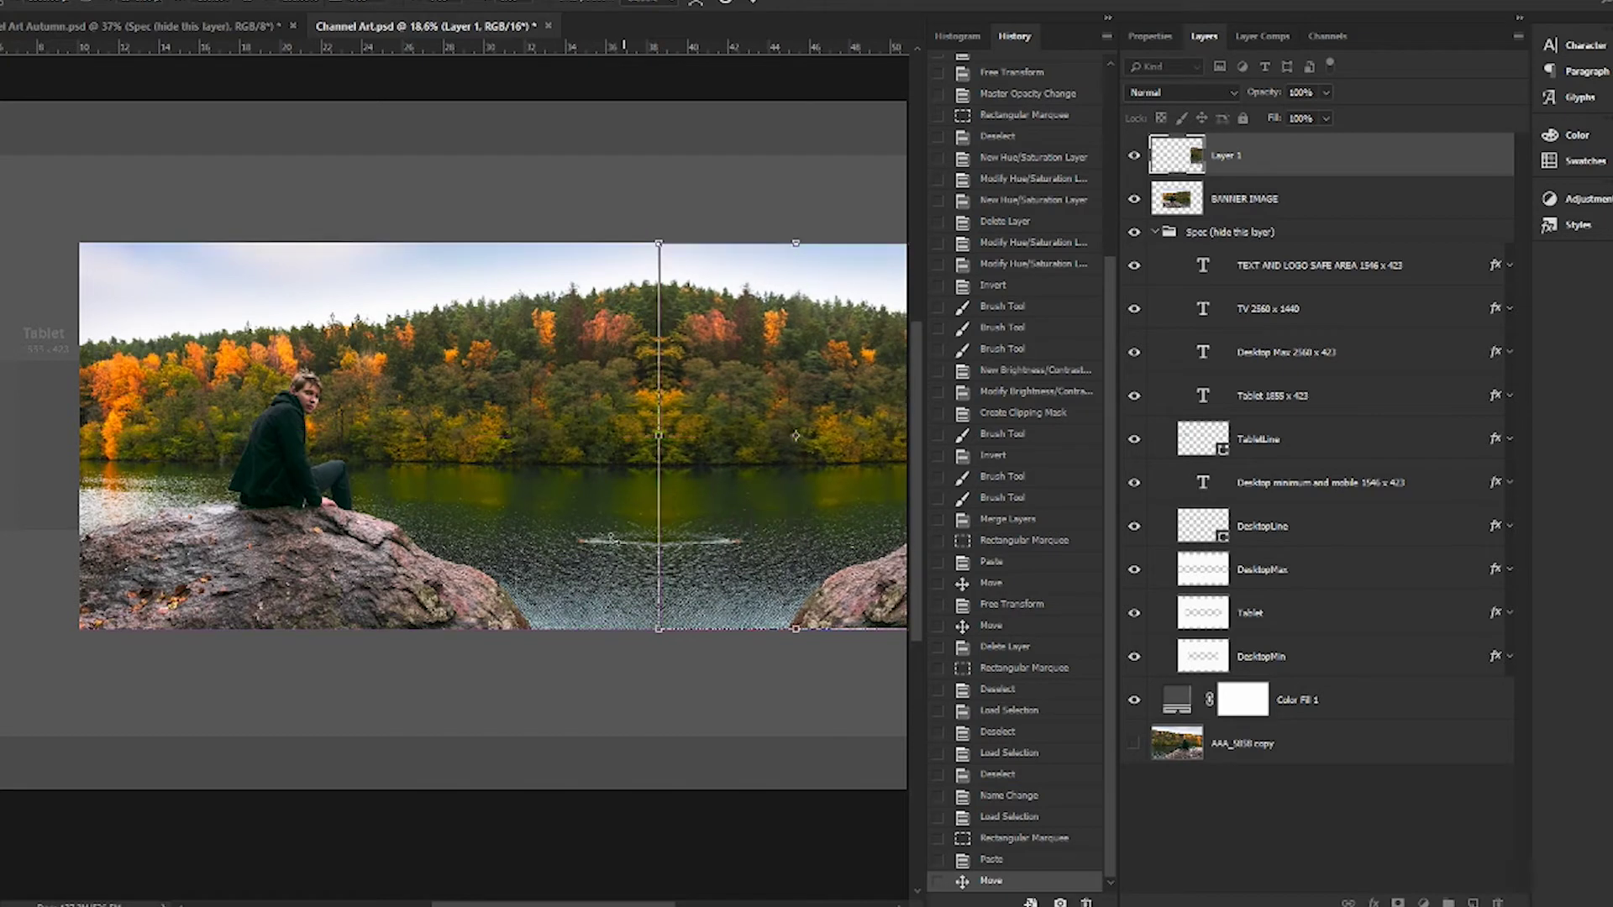
scroll(806, 525, up, 2)
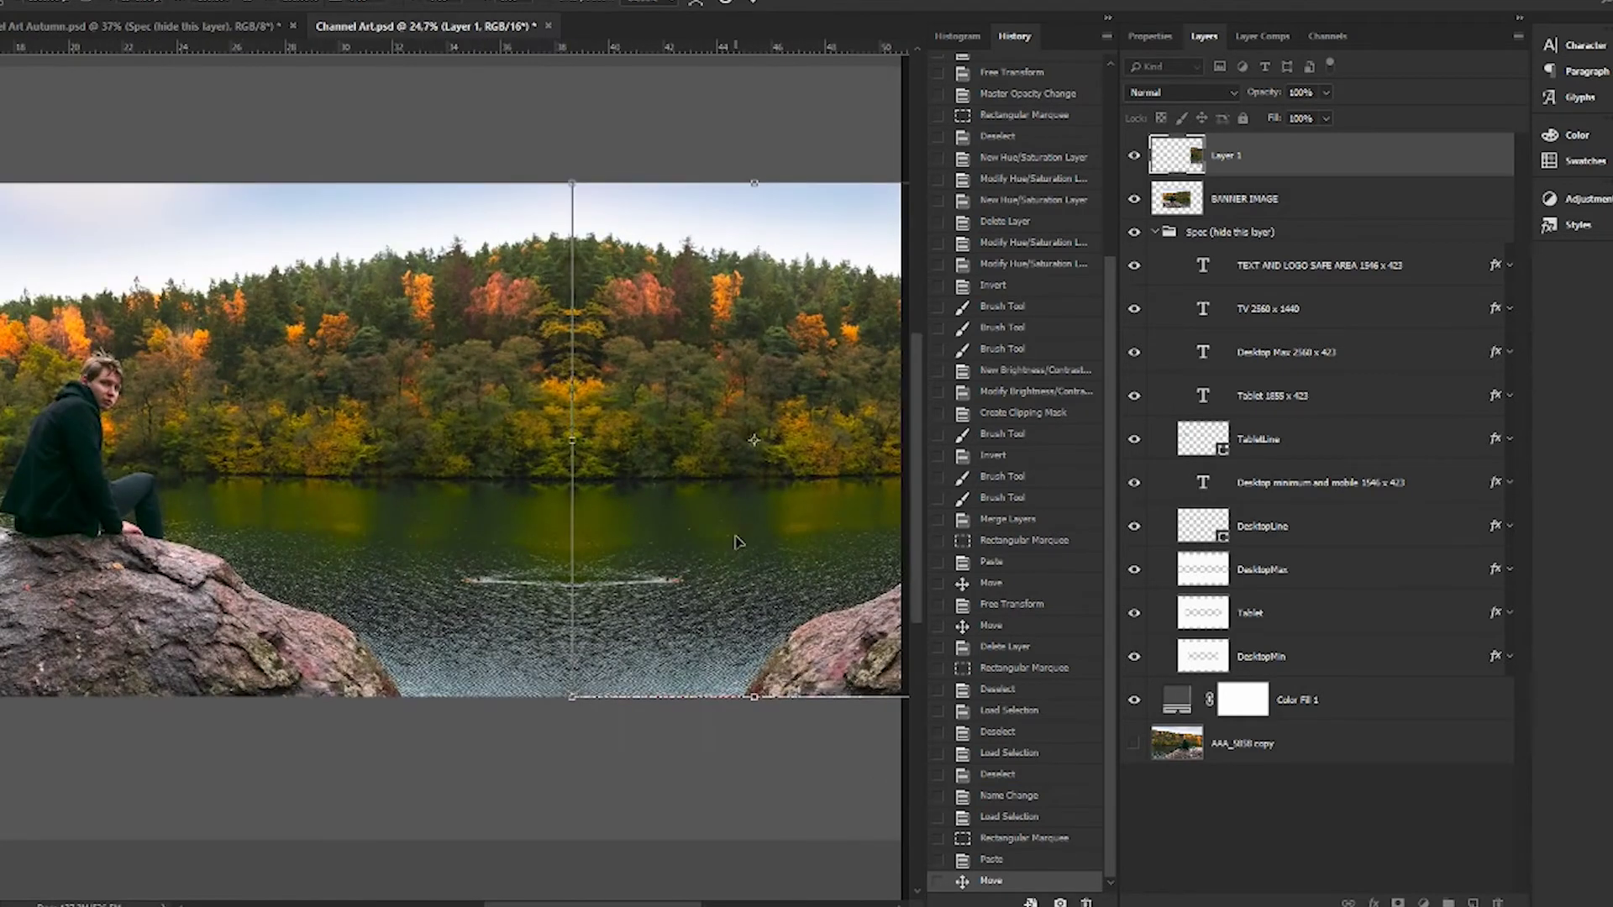
scroll(569, 182, up, 4)
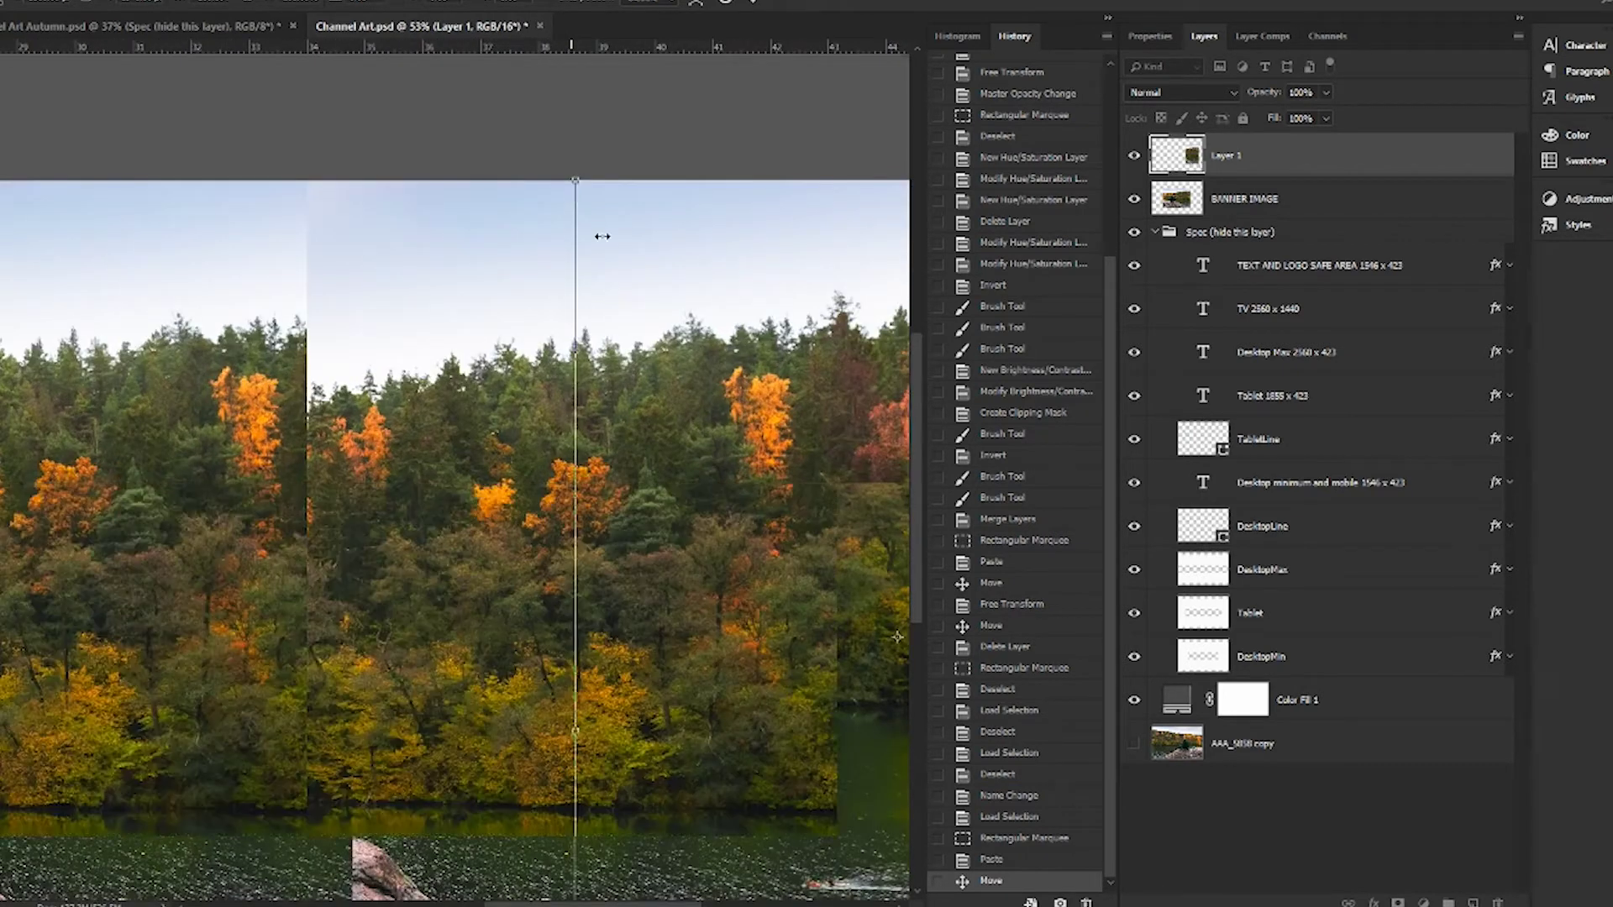
scroll(648, 259, up, 2)
scroll(657, 298, down, 5)
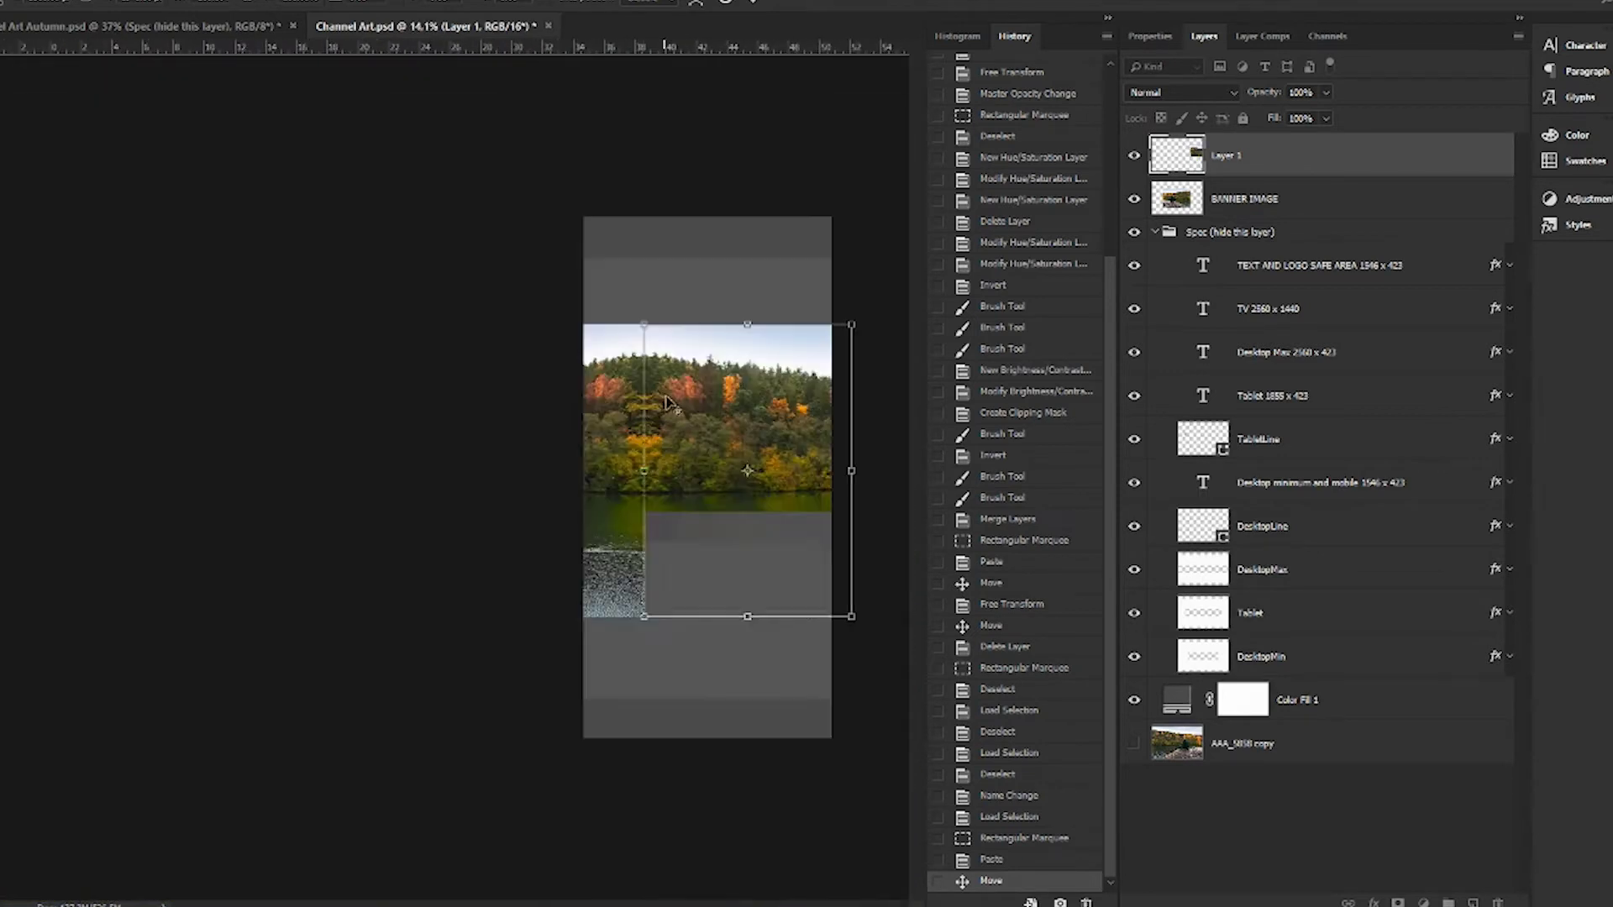
key(Return)
scroll(724, 454, up, 3)
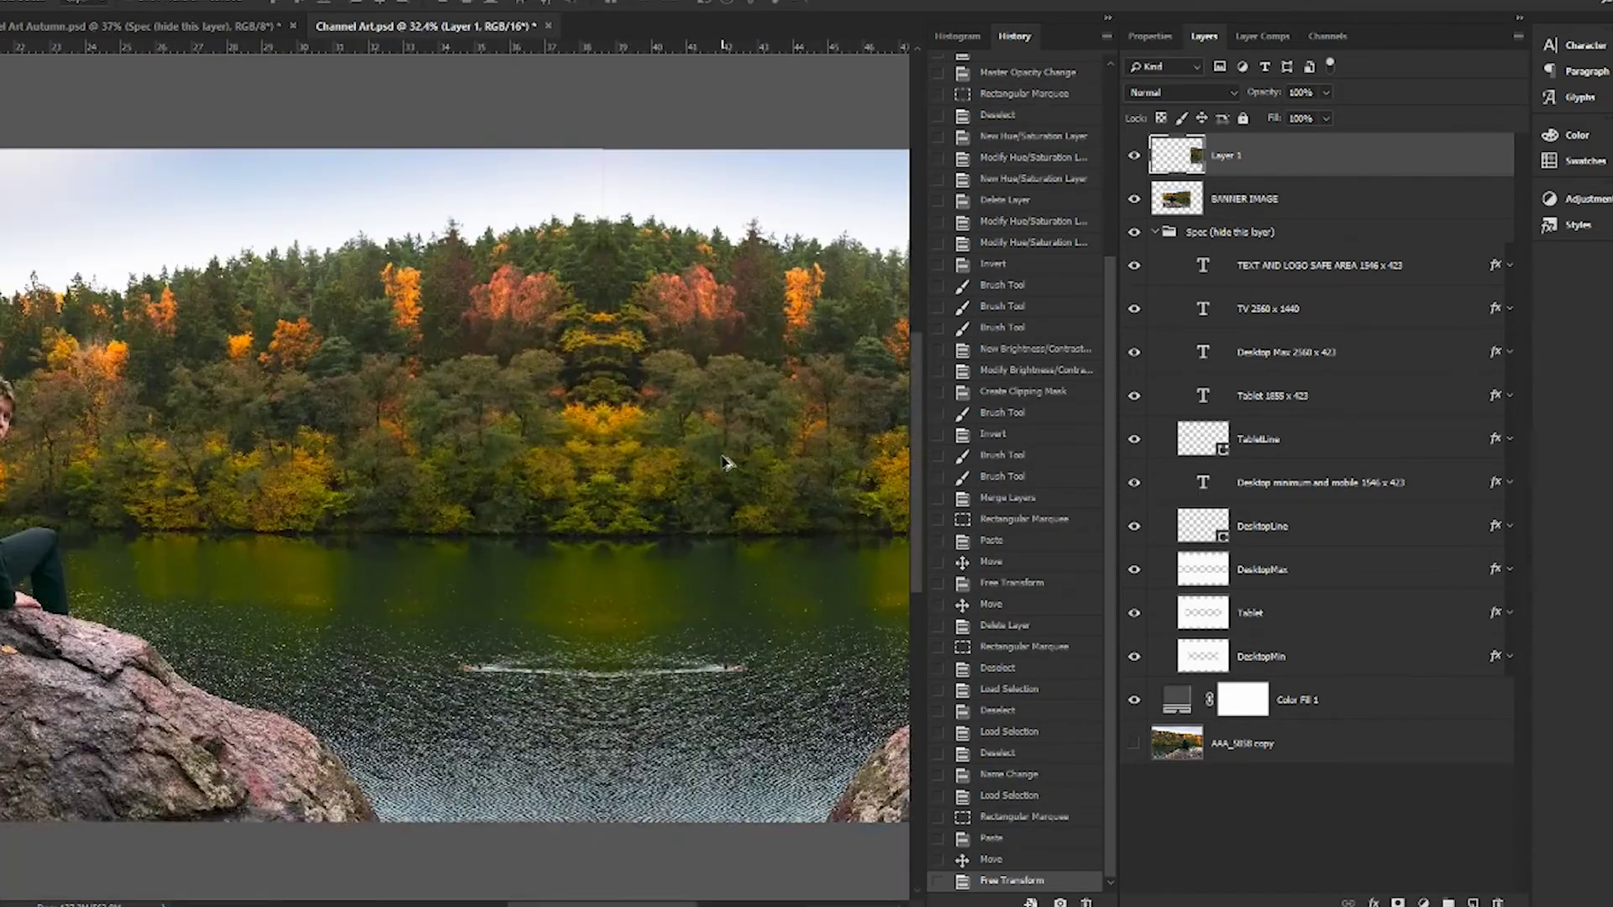
scroll(537, 289, up, 1)
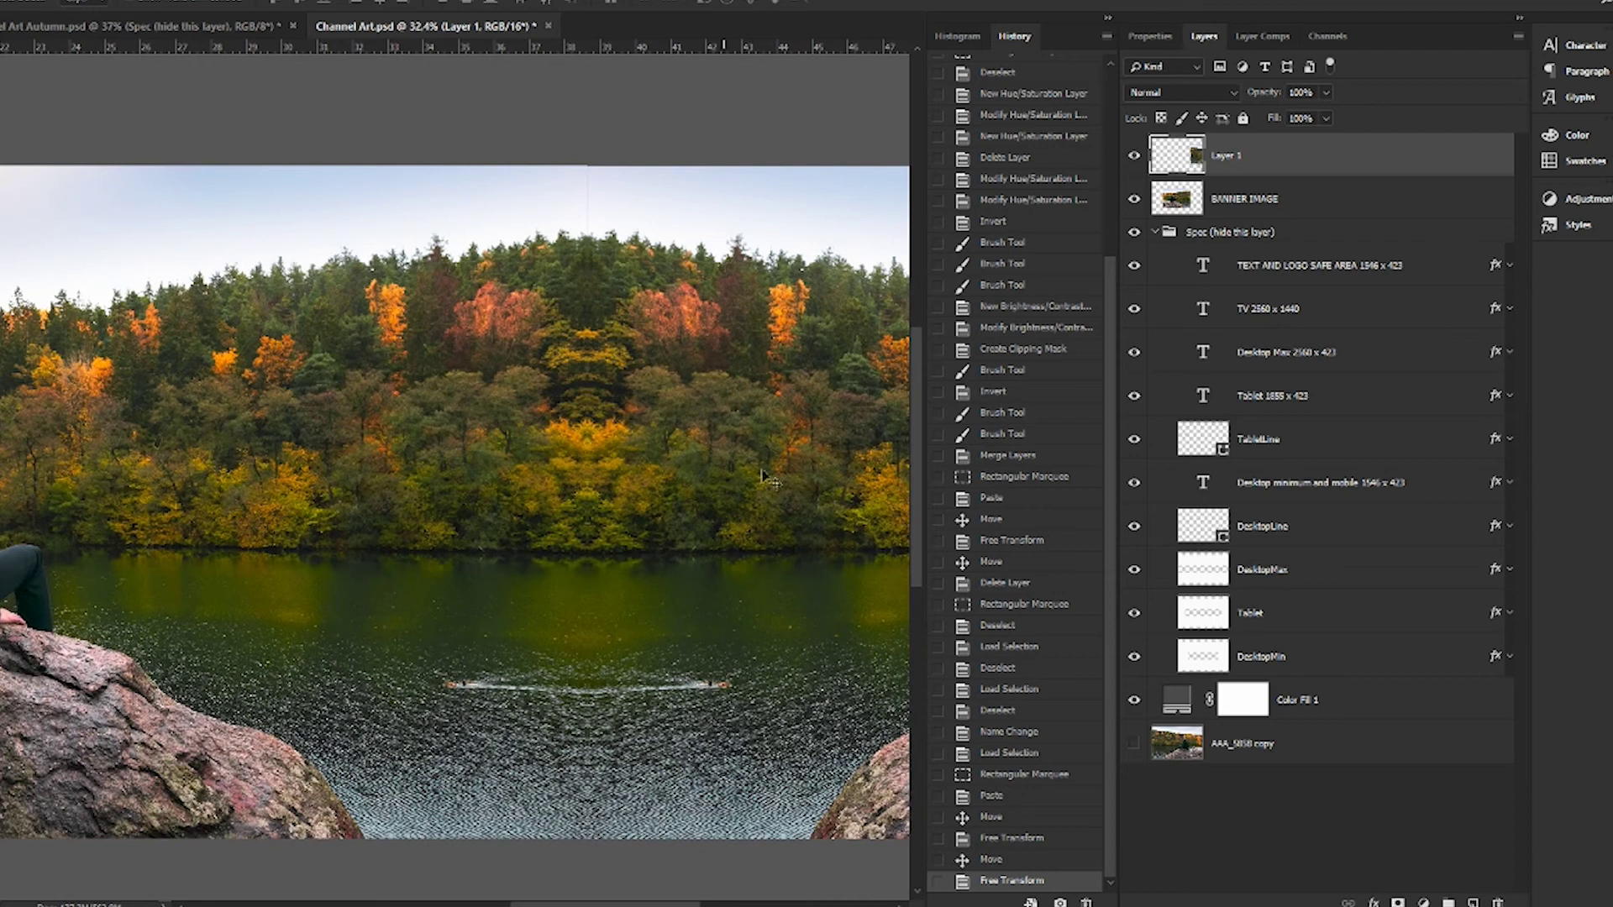
scroll(729, 477, down, 2)
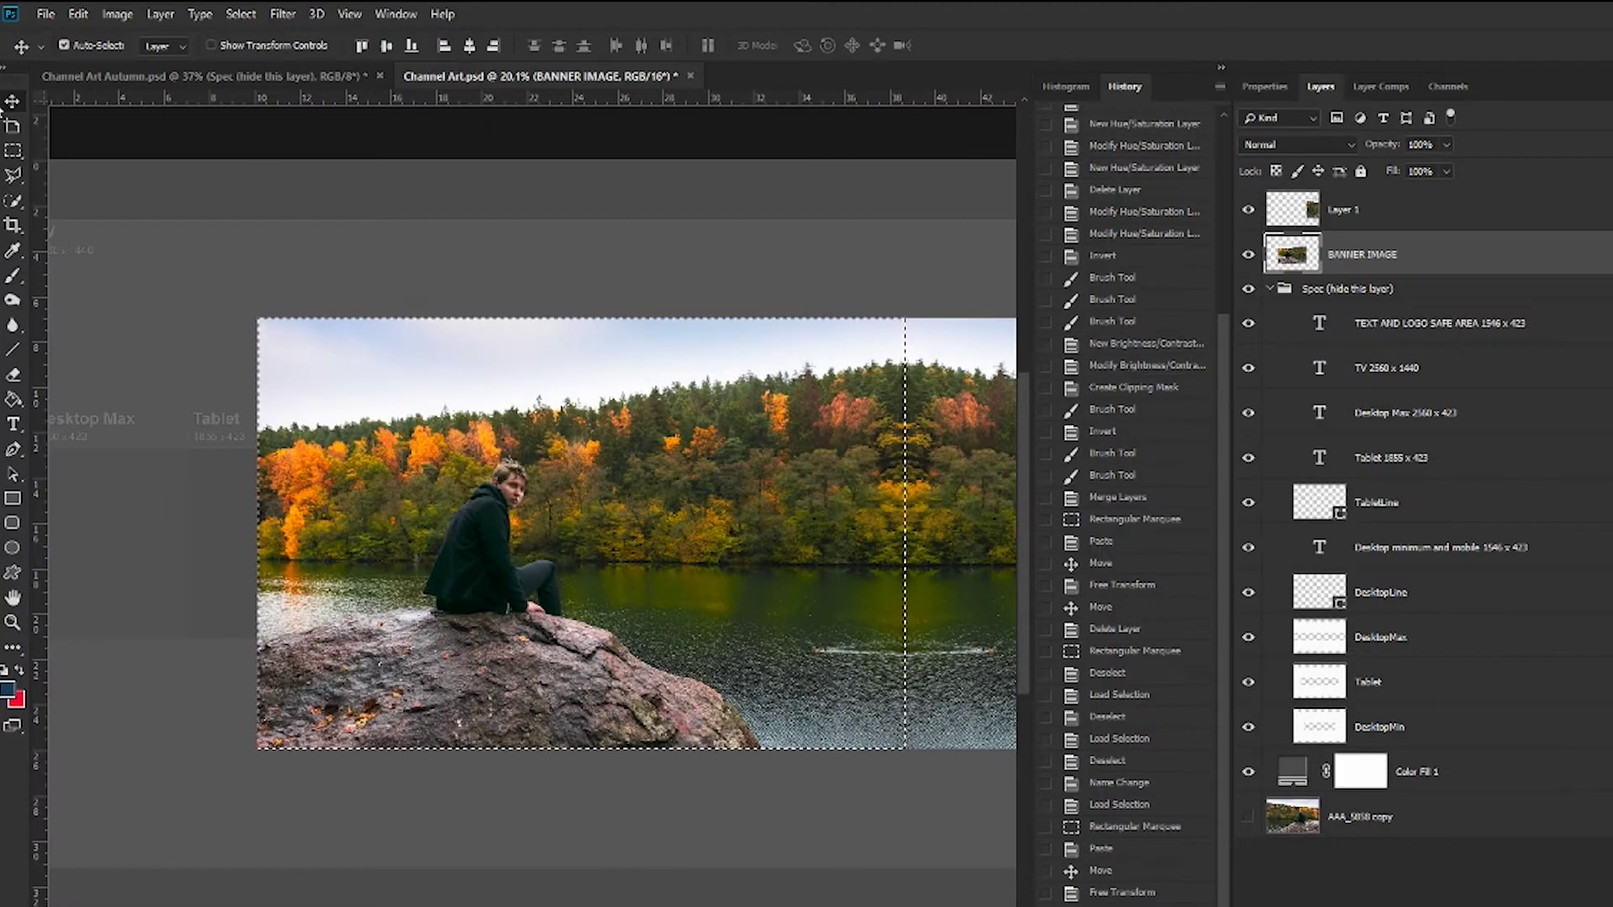
- Copy the photo's left strip to a new layer and stretch it out past the left edge
click(13, 150)
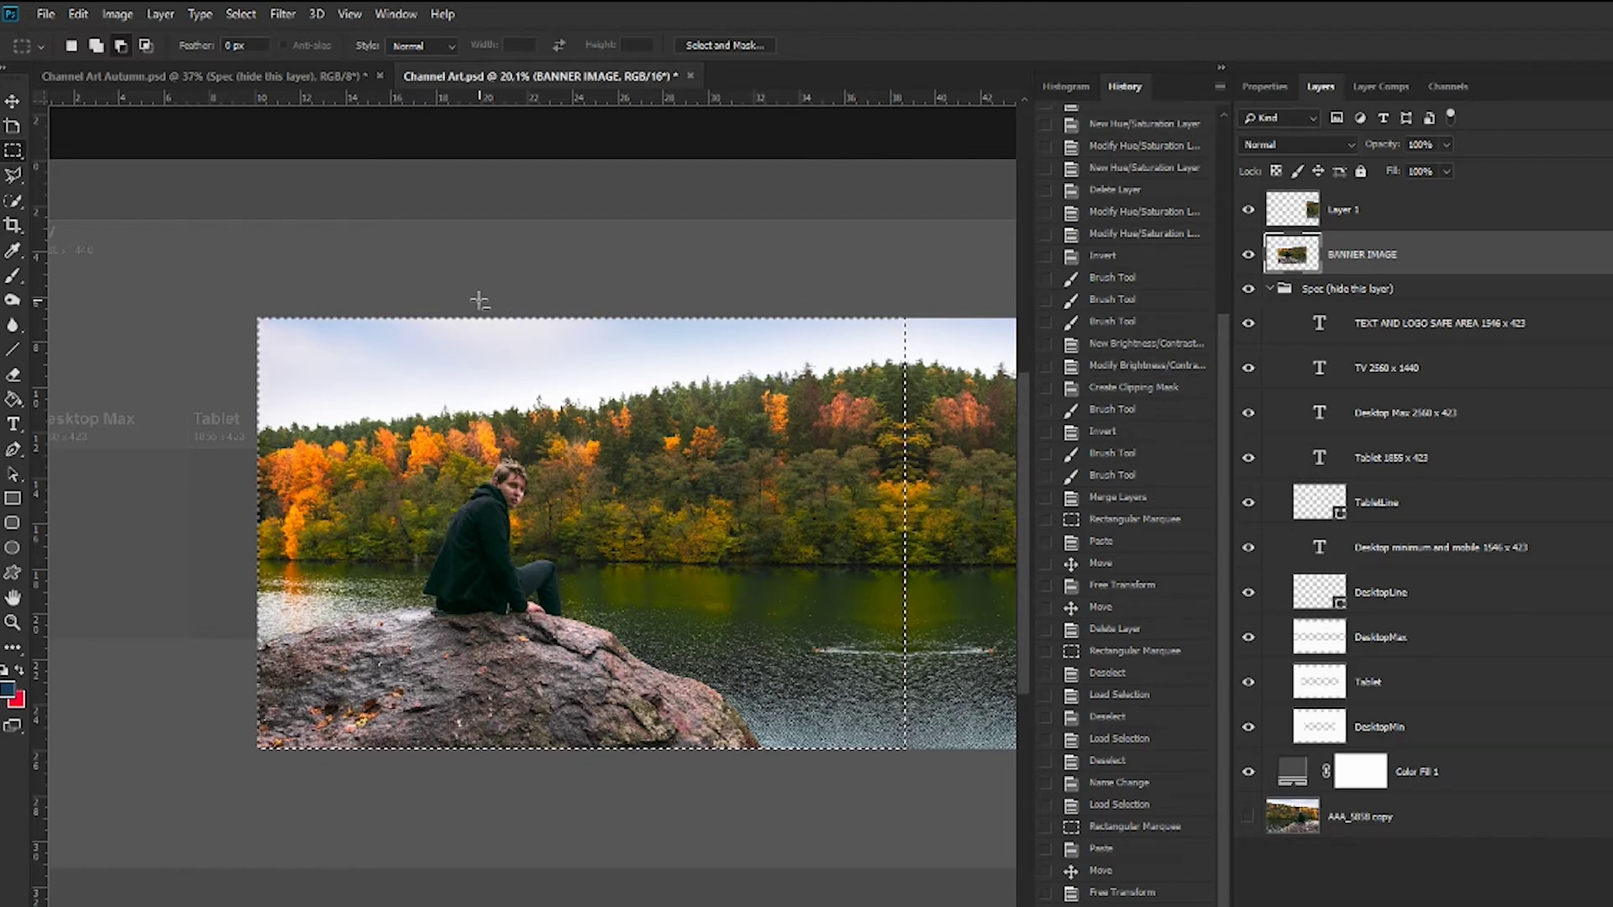
drag(442, 302, 924, 761)
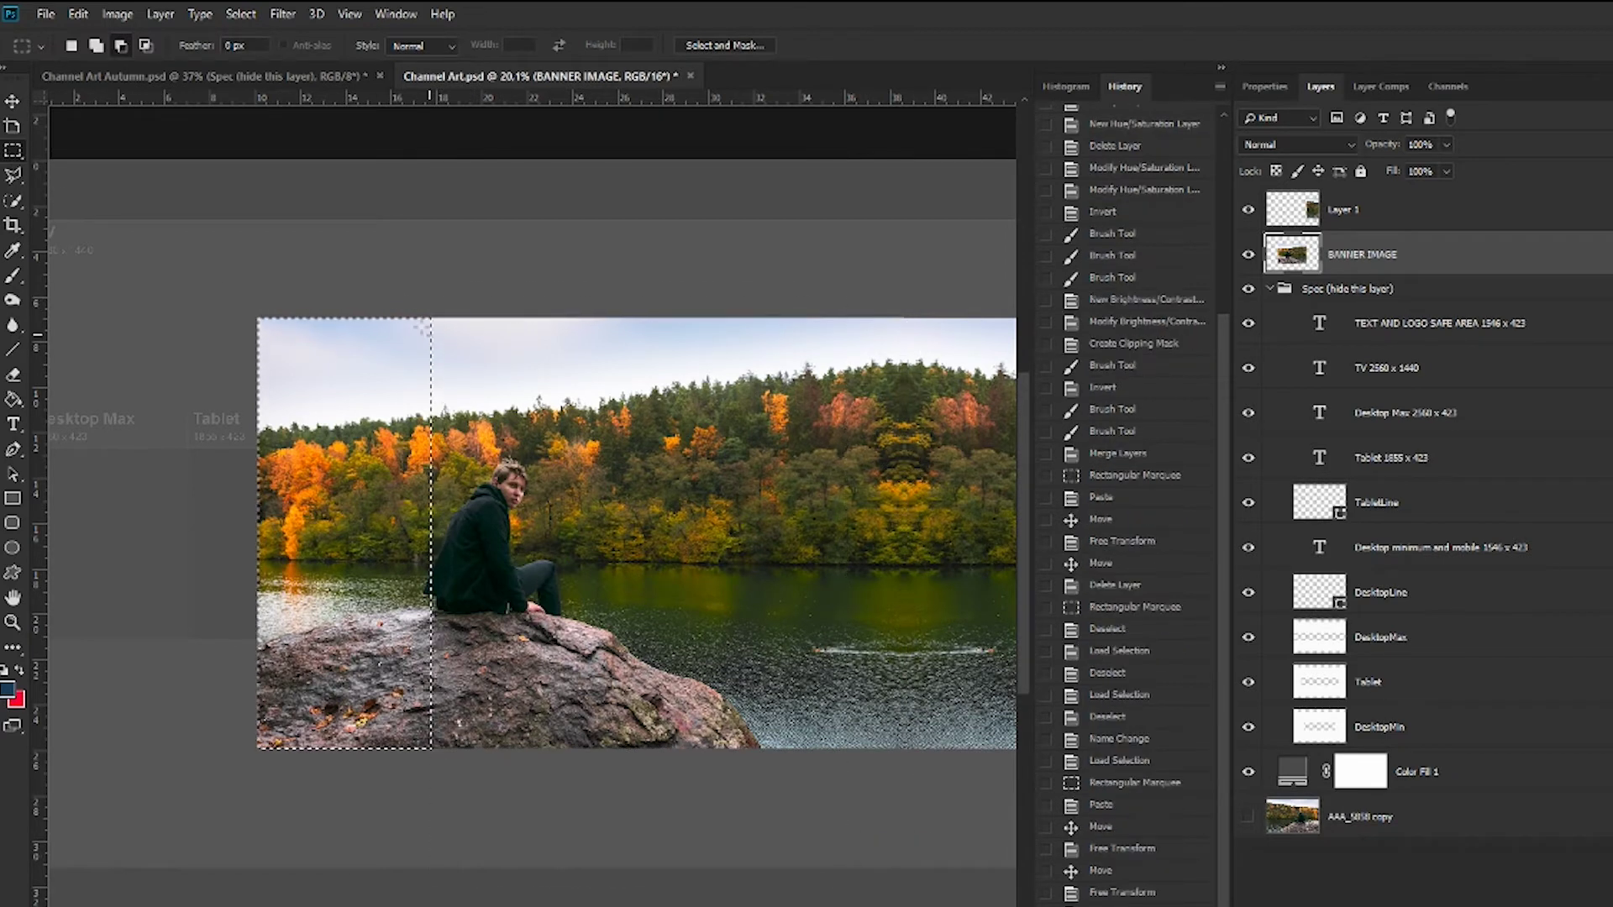
key(ctrl+j)
key(ctrl+t)
drag(431, 533, 91, 532)
scroll(199, 738, down, 2)
scroll(216, 605, up, 4)
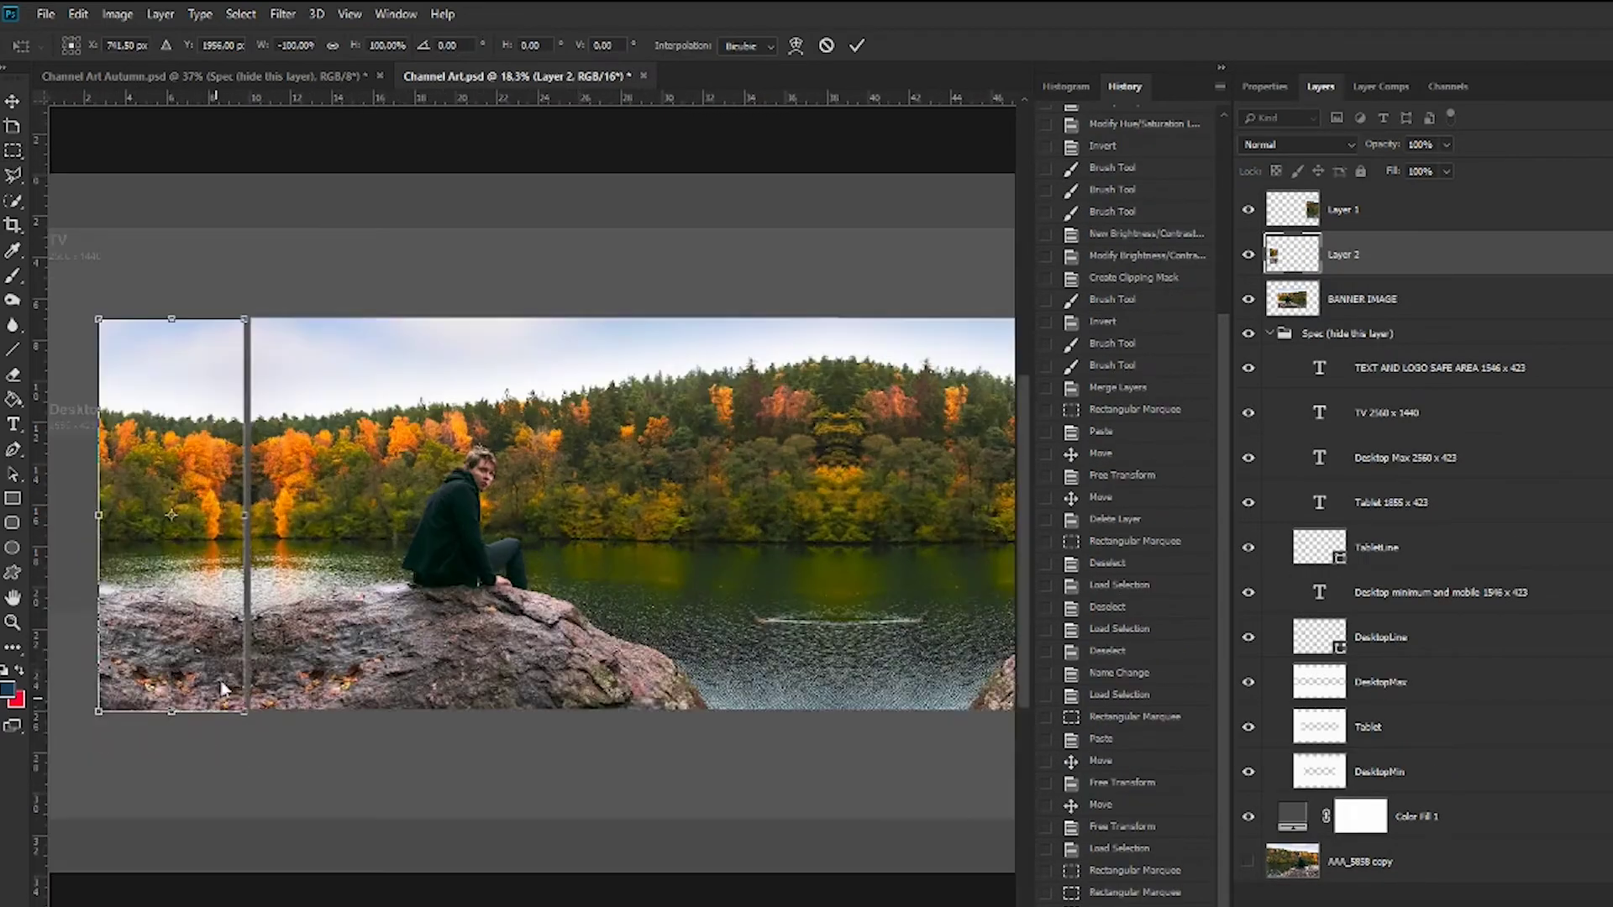
key(Return)
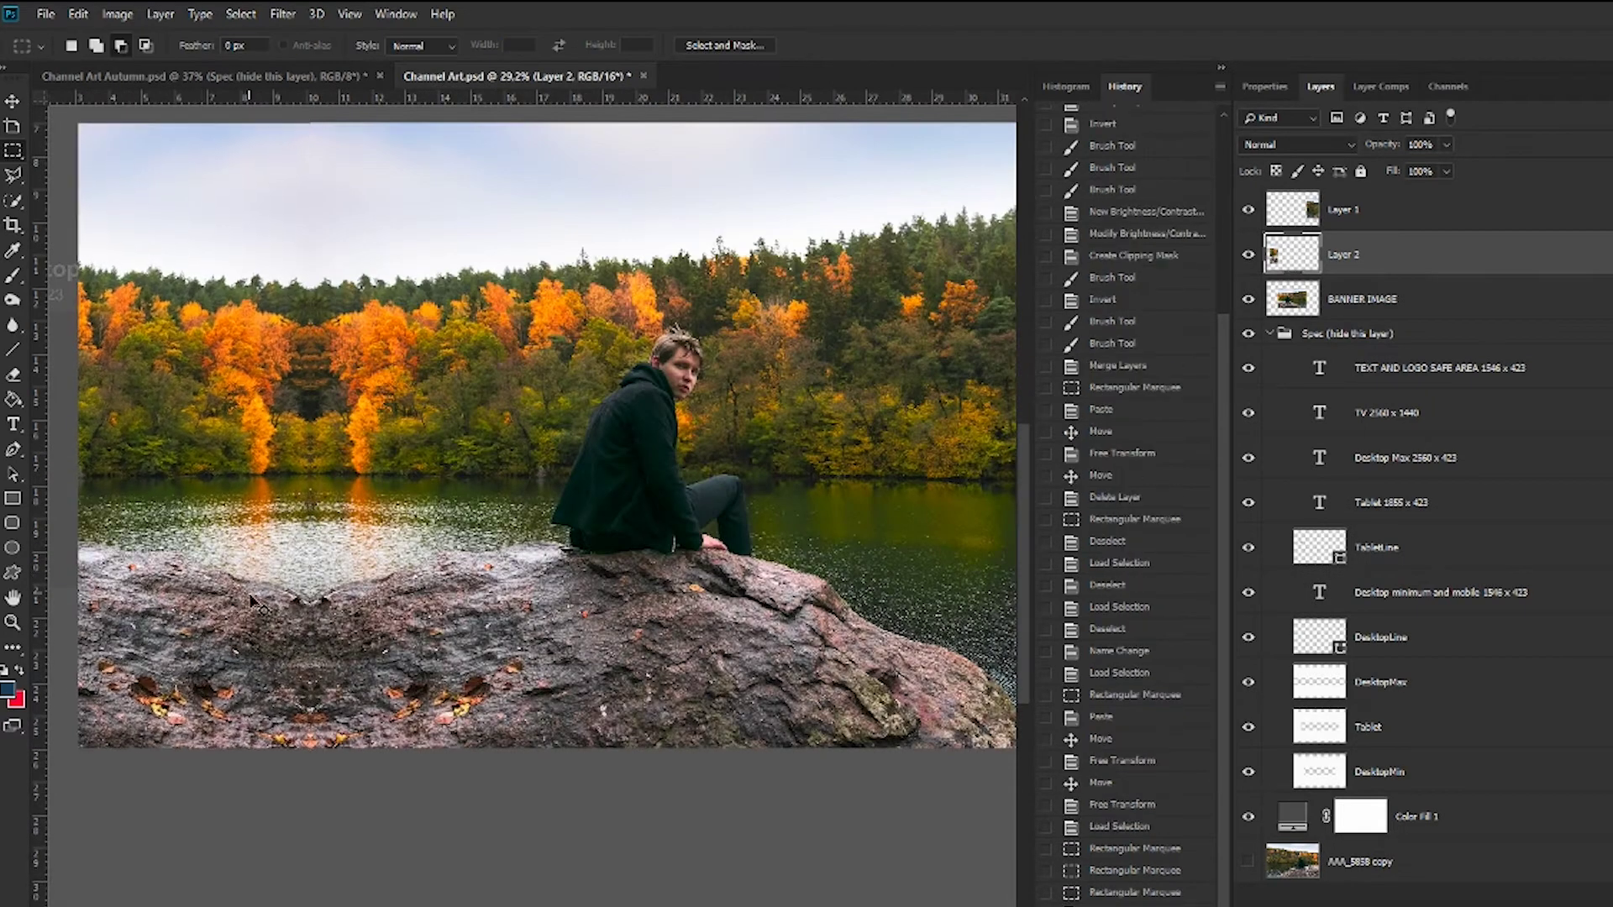
scroll(227, 621, down, 4)
- Duplicate the strip, flip it horizontally, and align it at the banner's left edge
key(v)
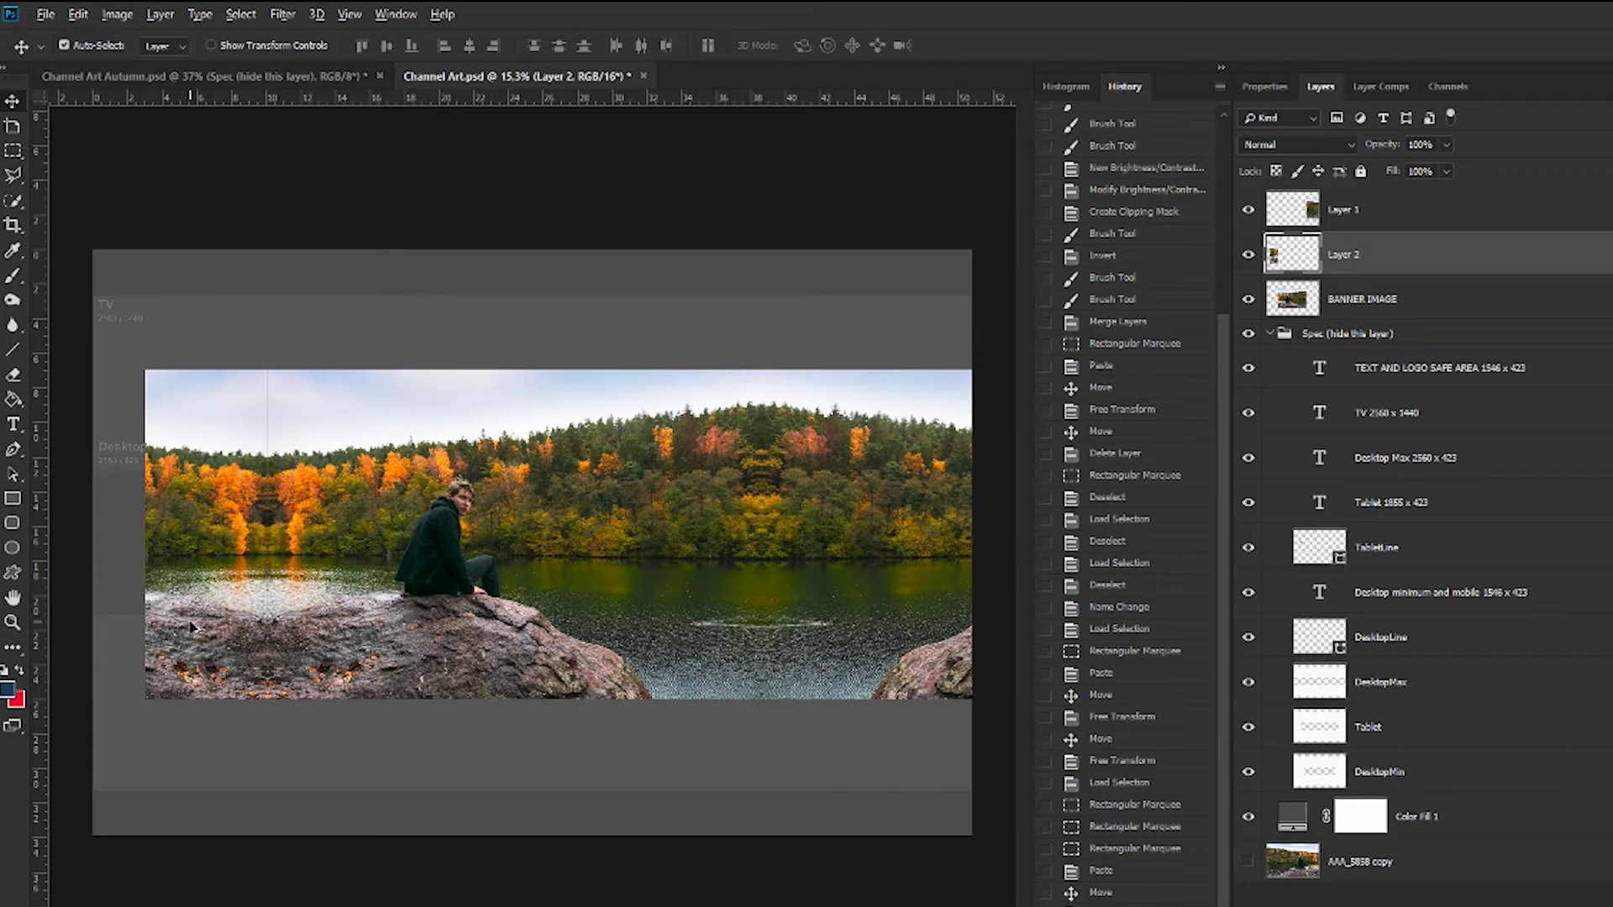
drag(192, 625, 139, 626)
key(ctrl+t)
right_click(118, 647)
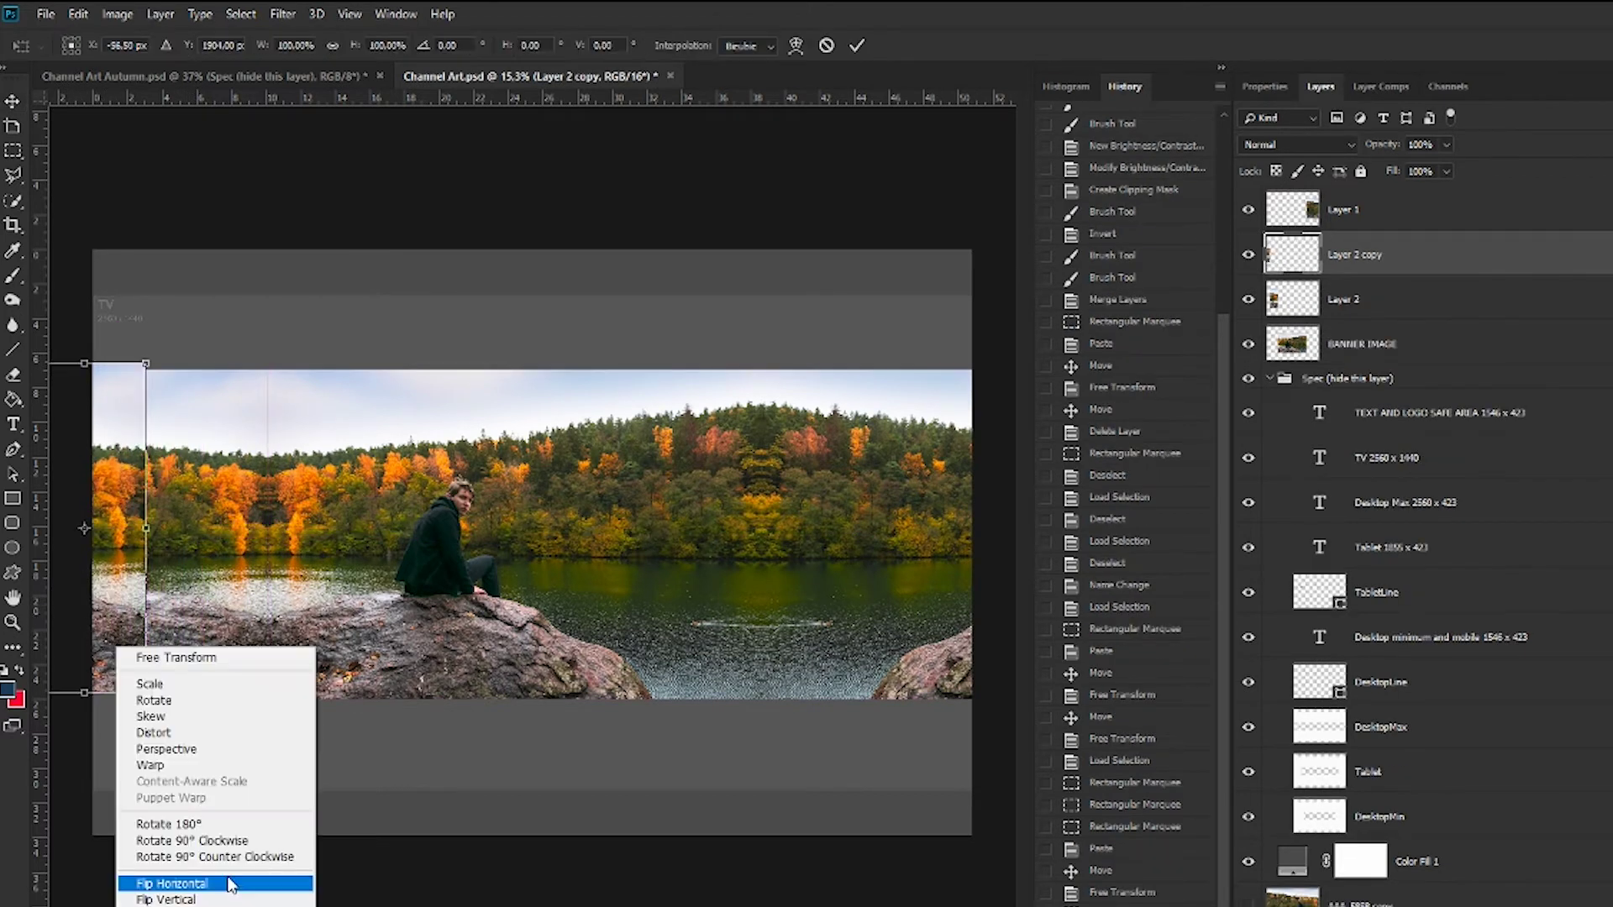
click(231, 883)
drag(122, 642, 118, 647)
key(Return)
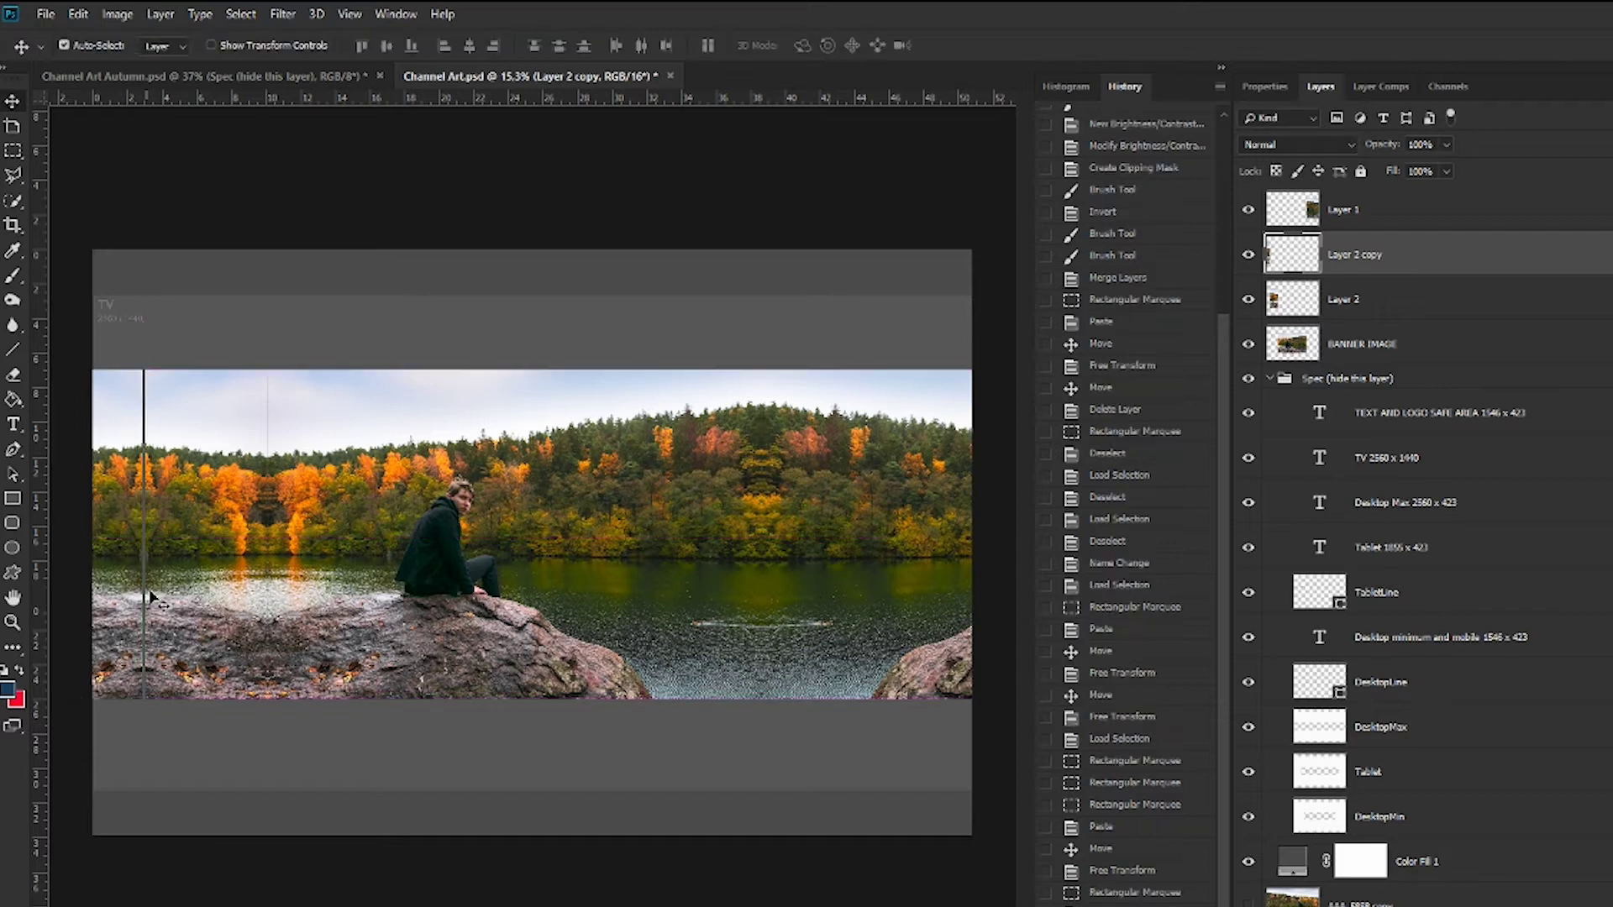
scroll(122, 626, up, 3)
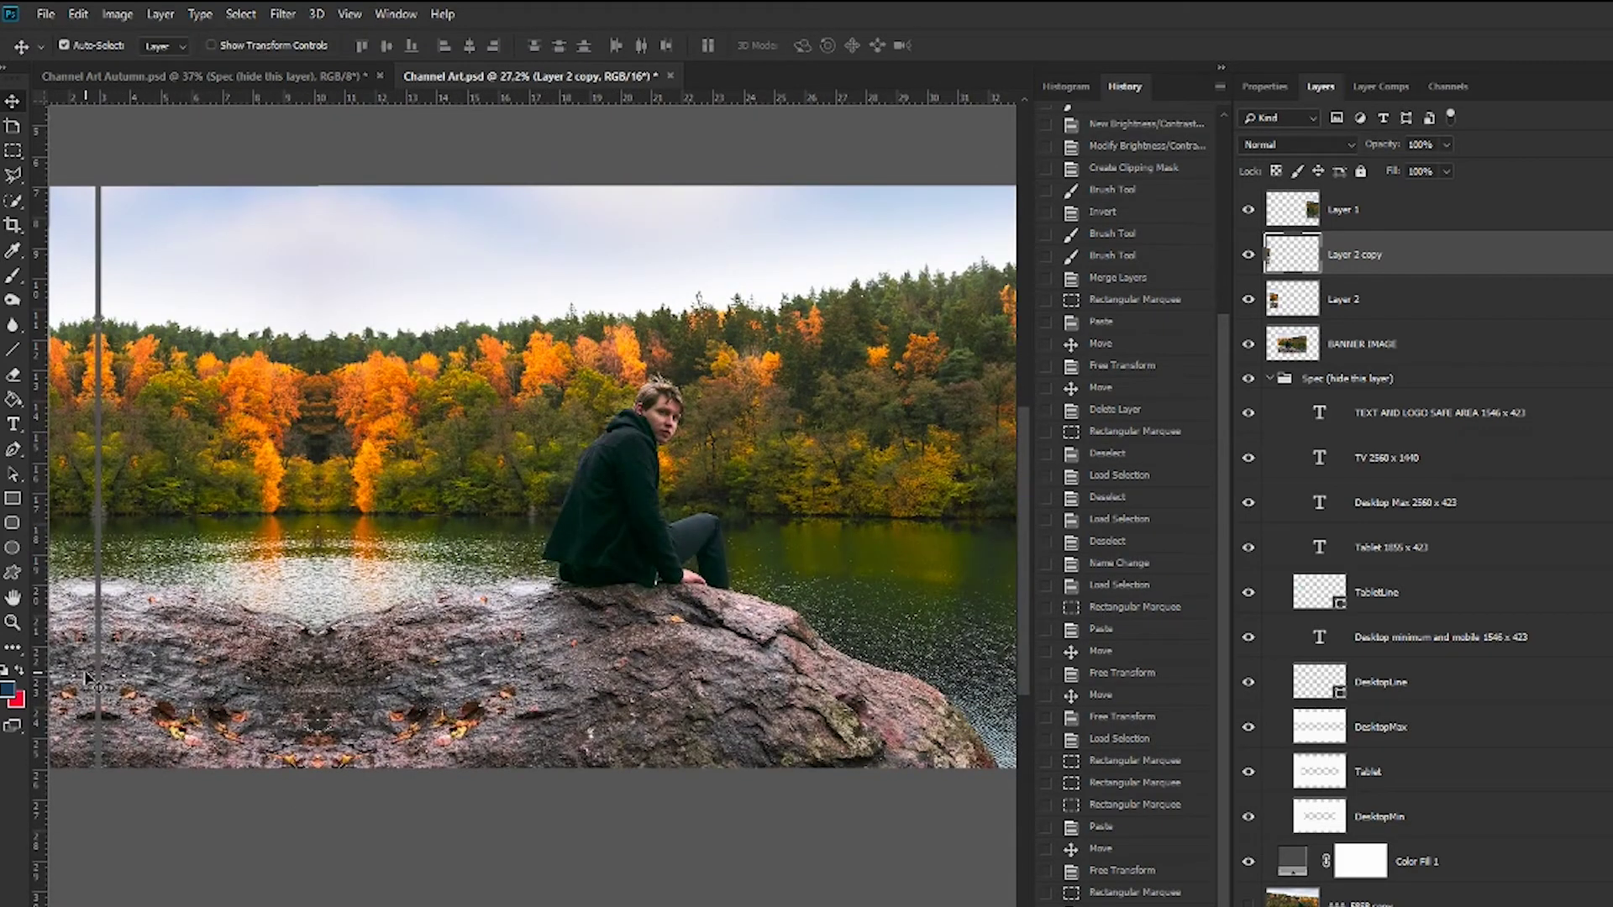
drag(90, 677, 94, 677)
scroll(118, 656, down, 3)
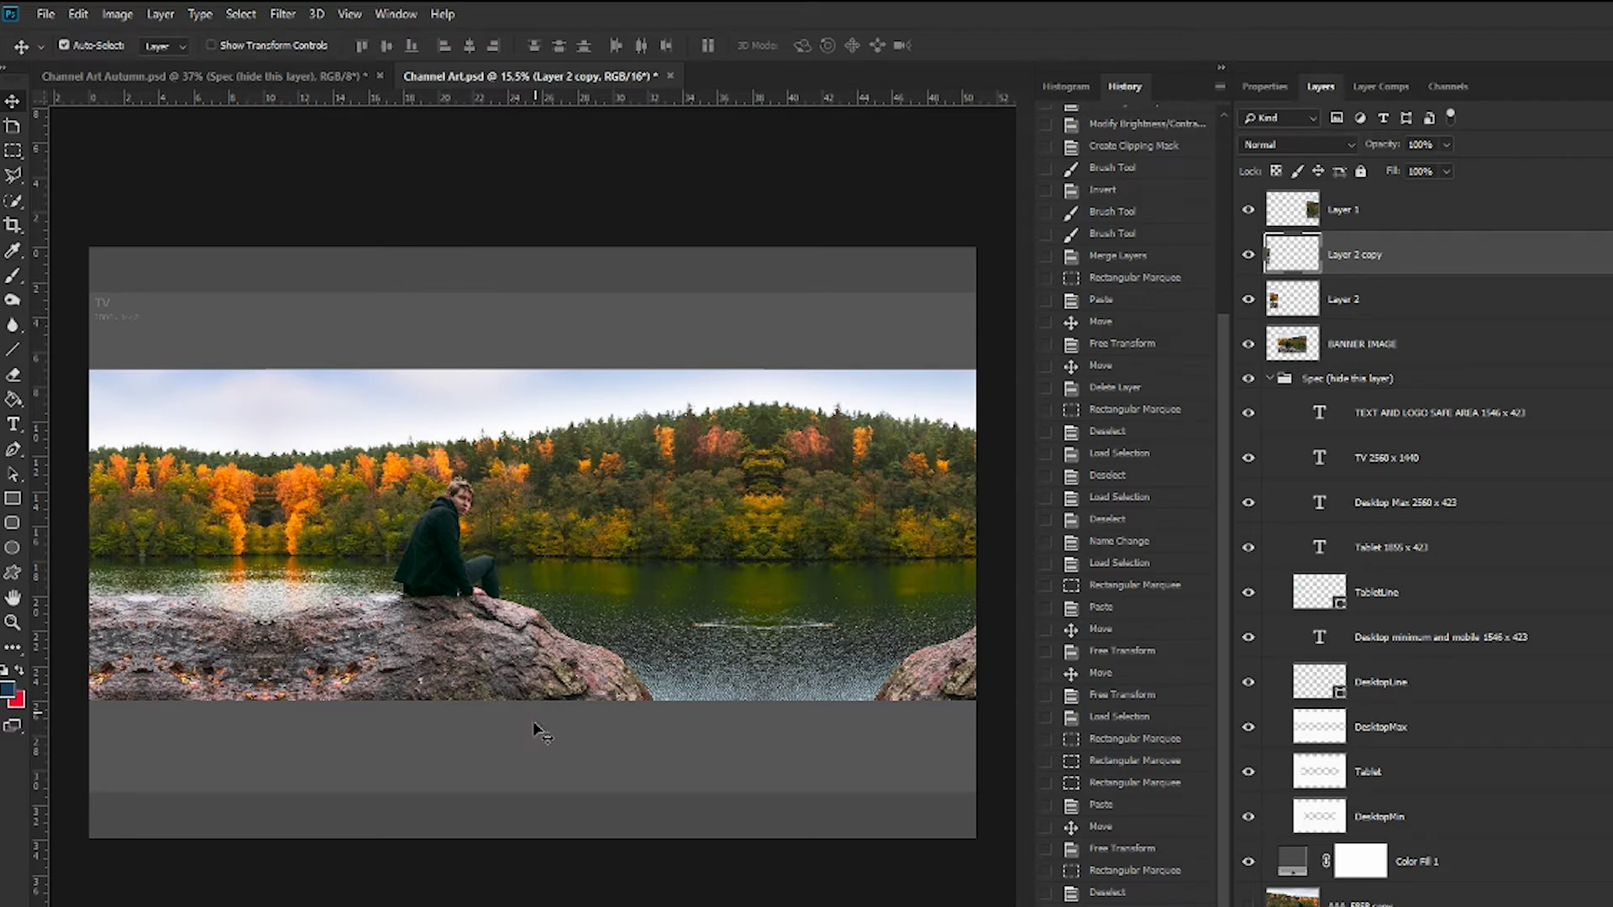
click(1373, 328)
- Merge Layer 1 through BANNER IMAGE into a single layer
shift+click(1392, 223)
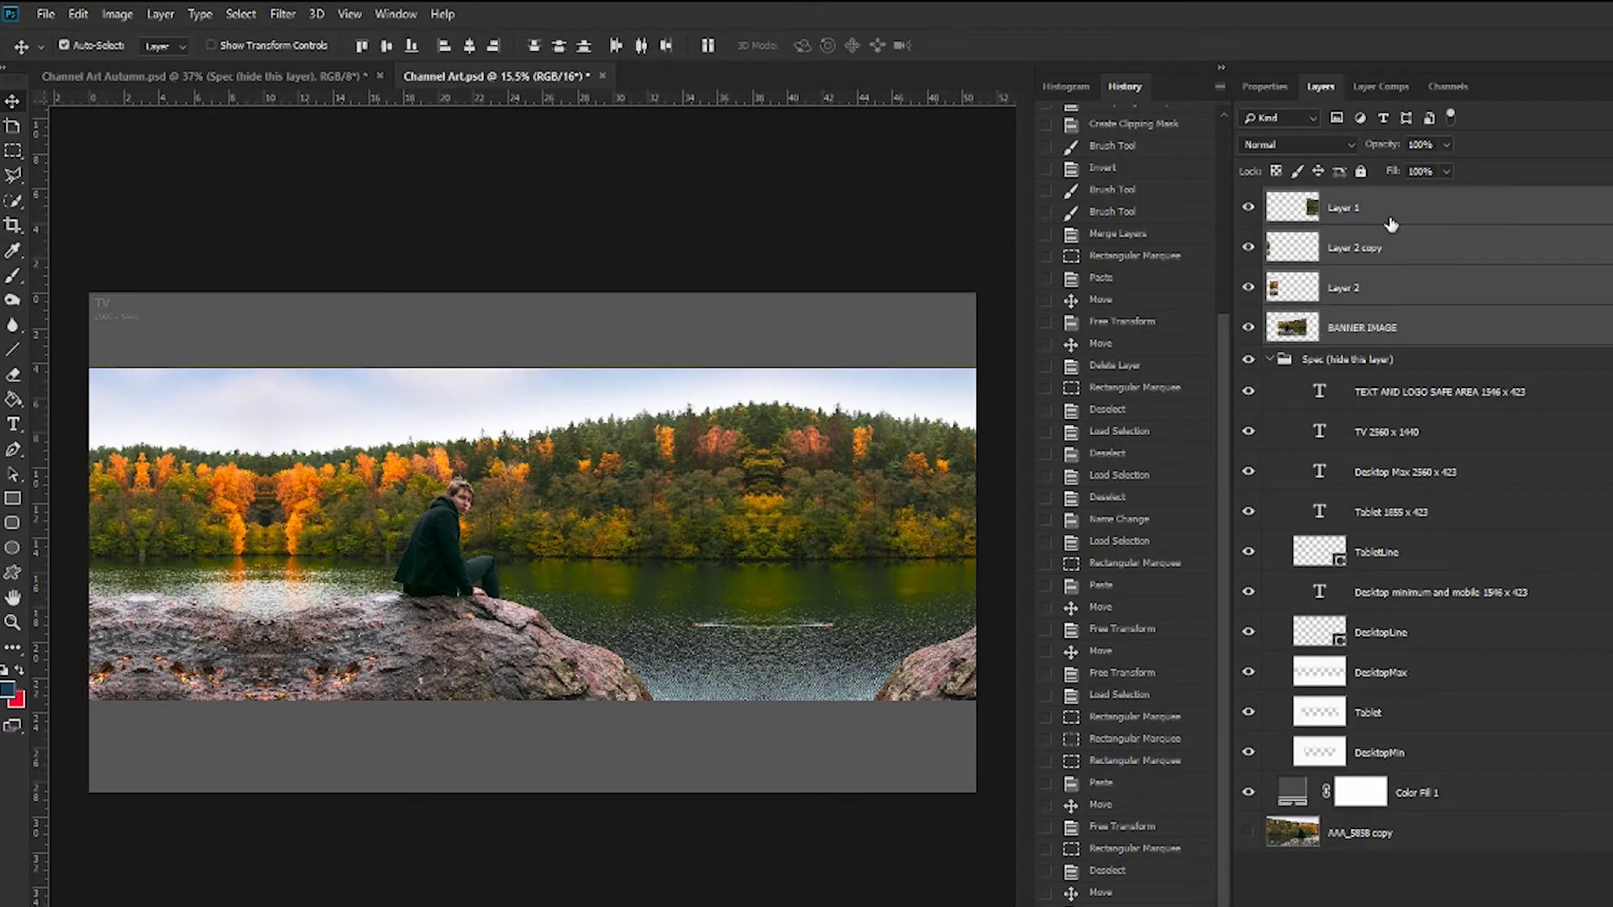
right_click(1391, 222)
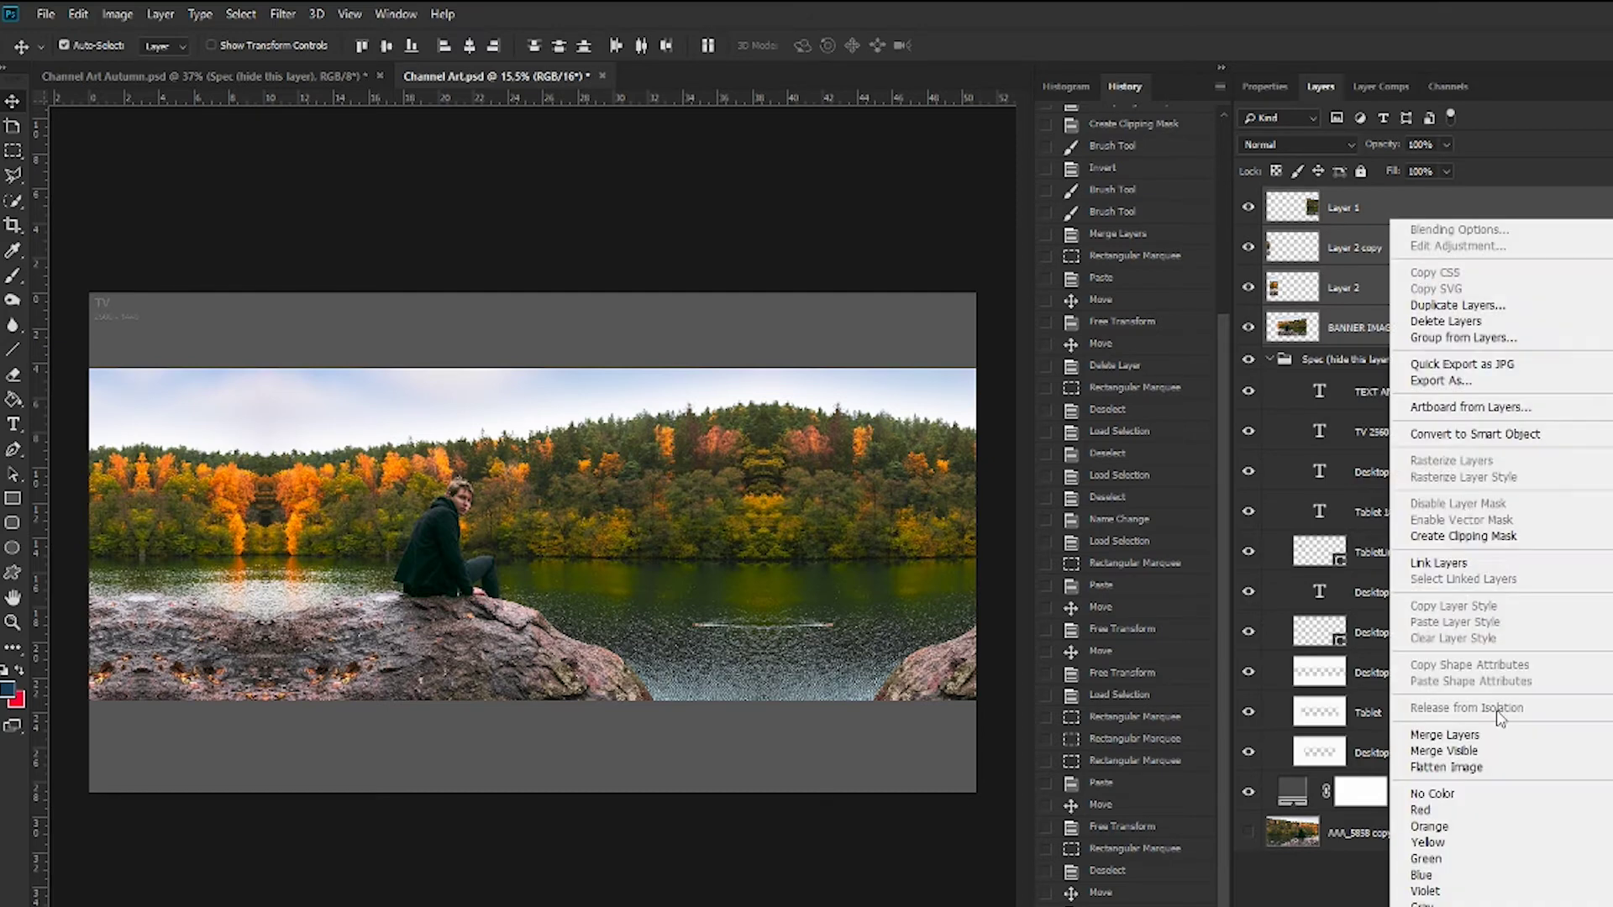
click(1463, 536)
- Content-Aware Scale the merged image twice, pulling the sky taller each time
click(78, 13)
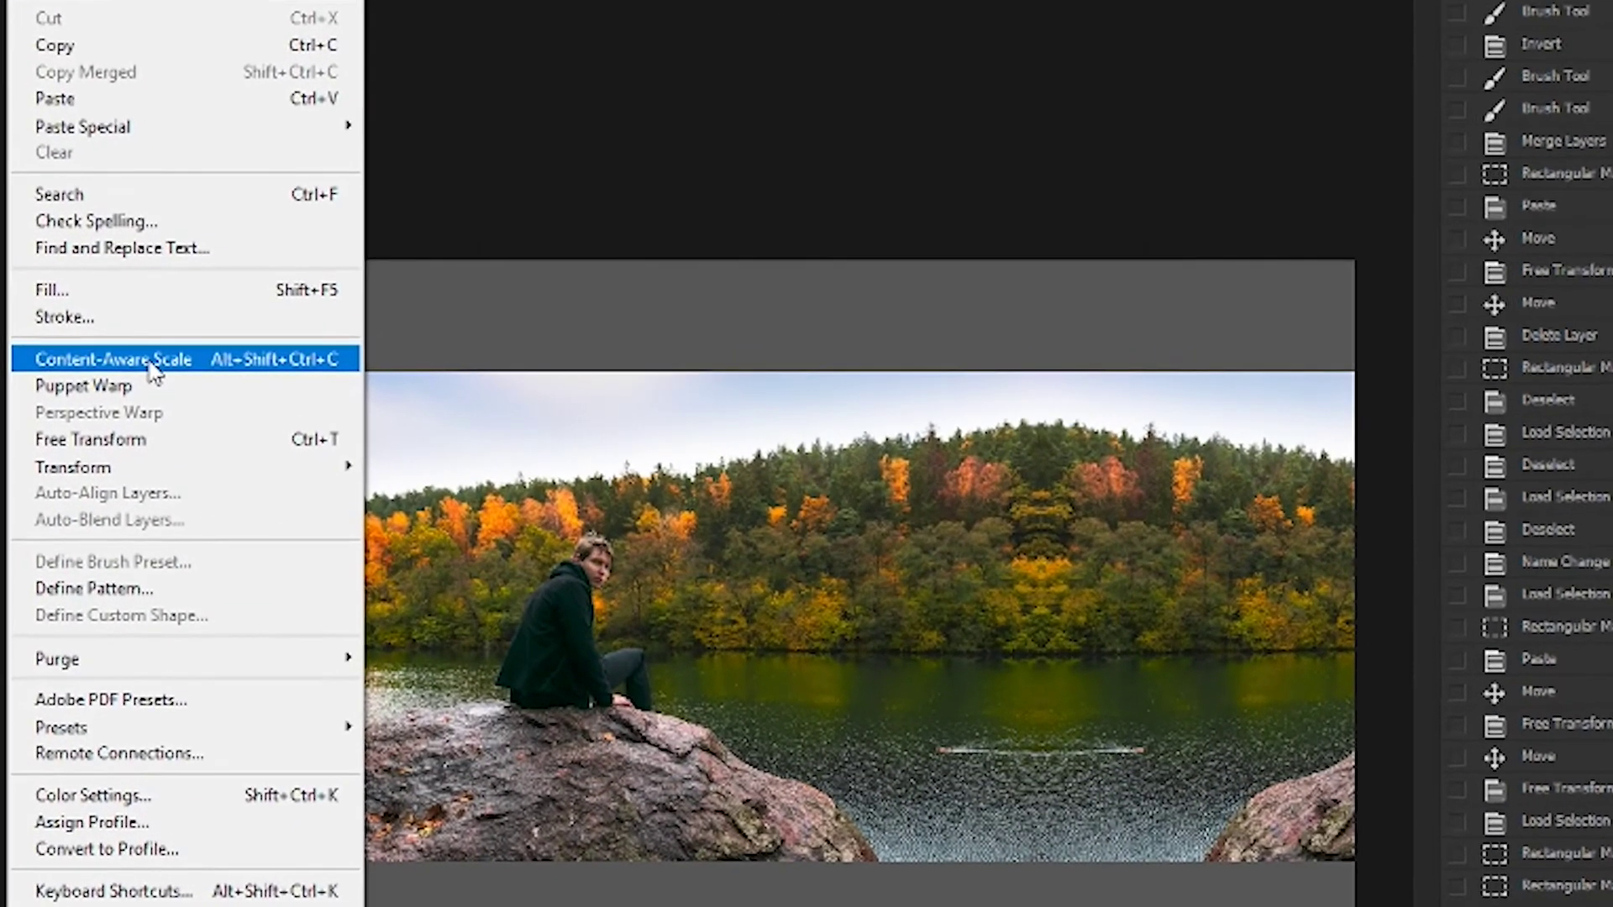
click(126, 359)
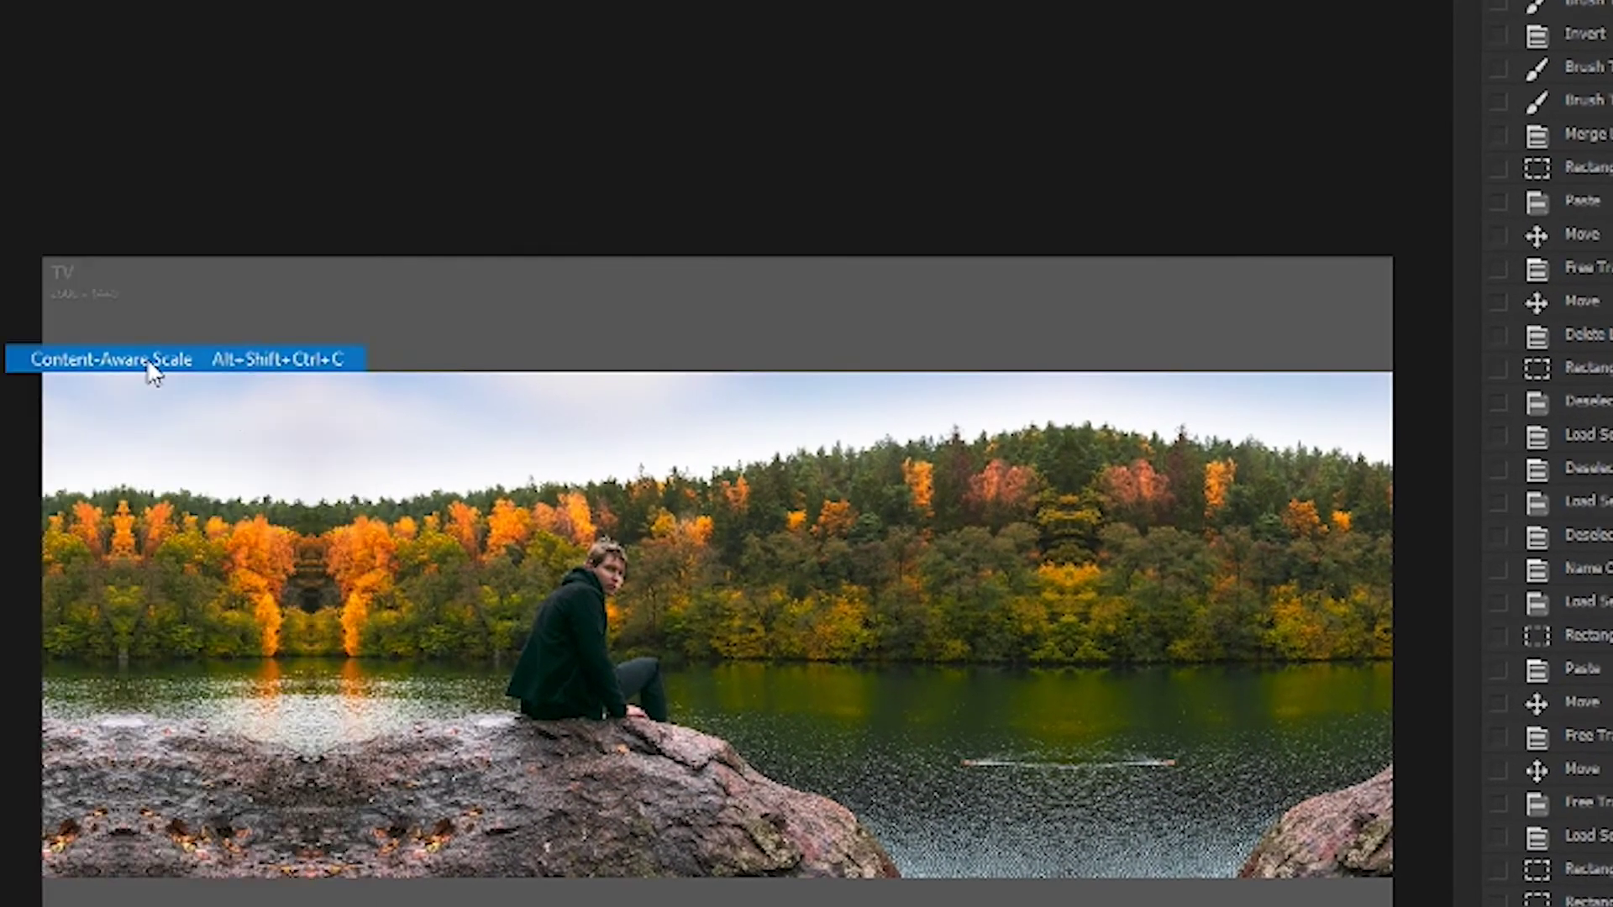
drag(715, 374, 729, 340)
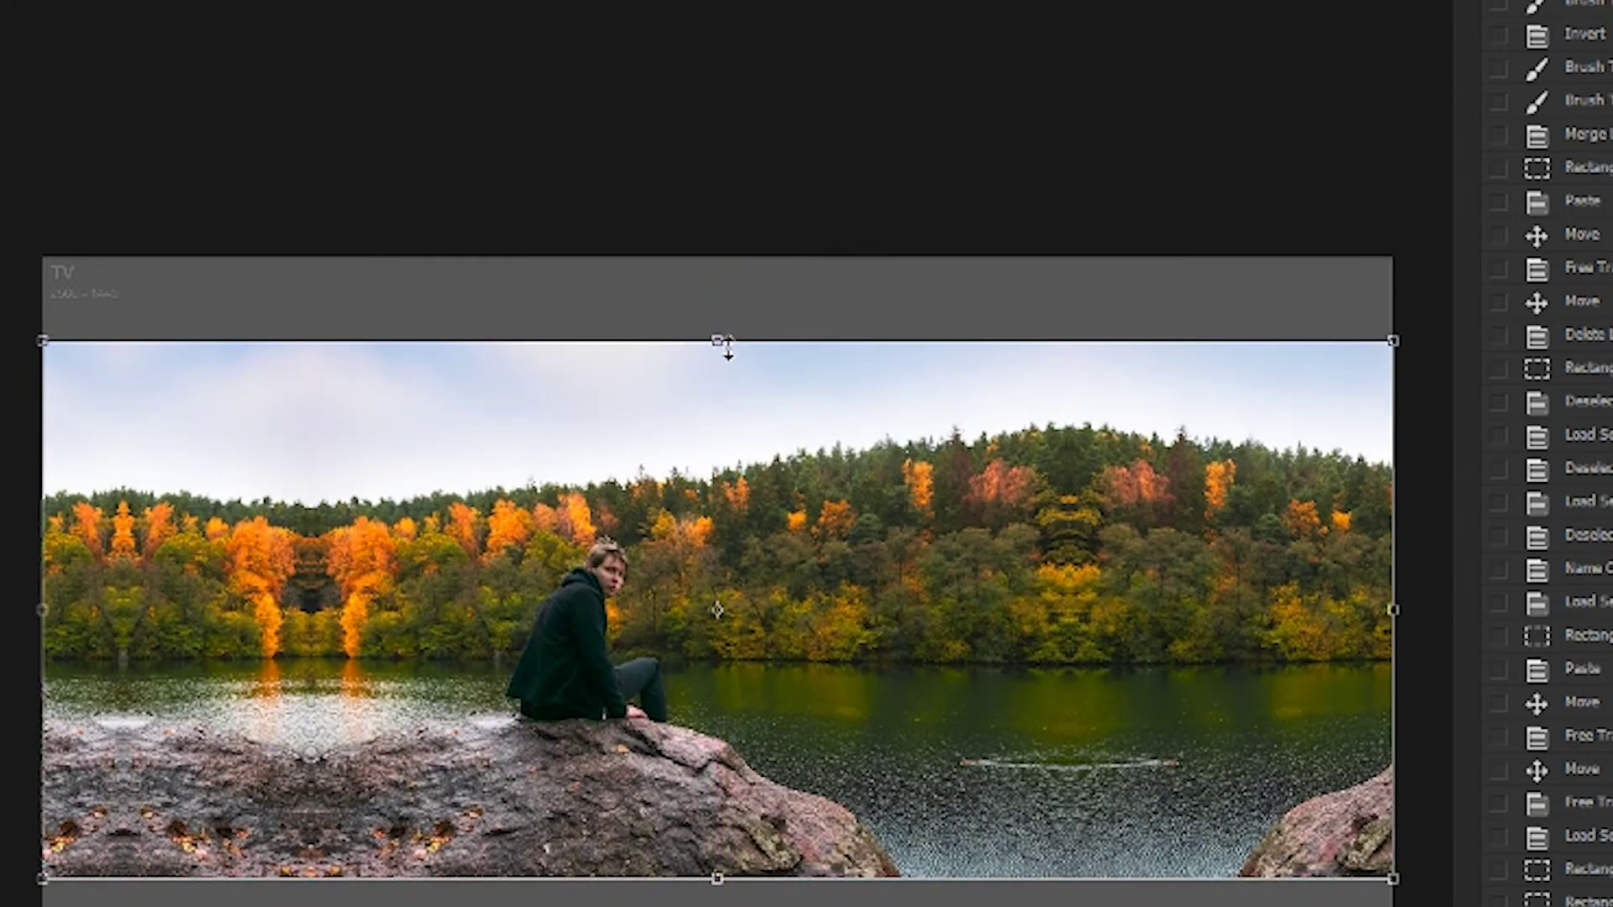
key(Return)
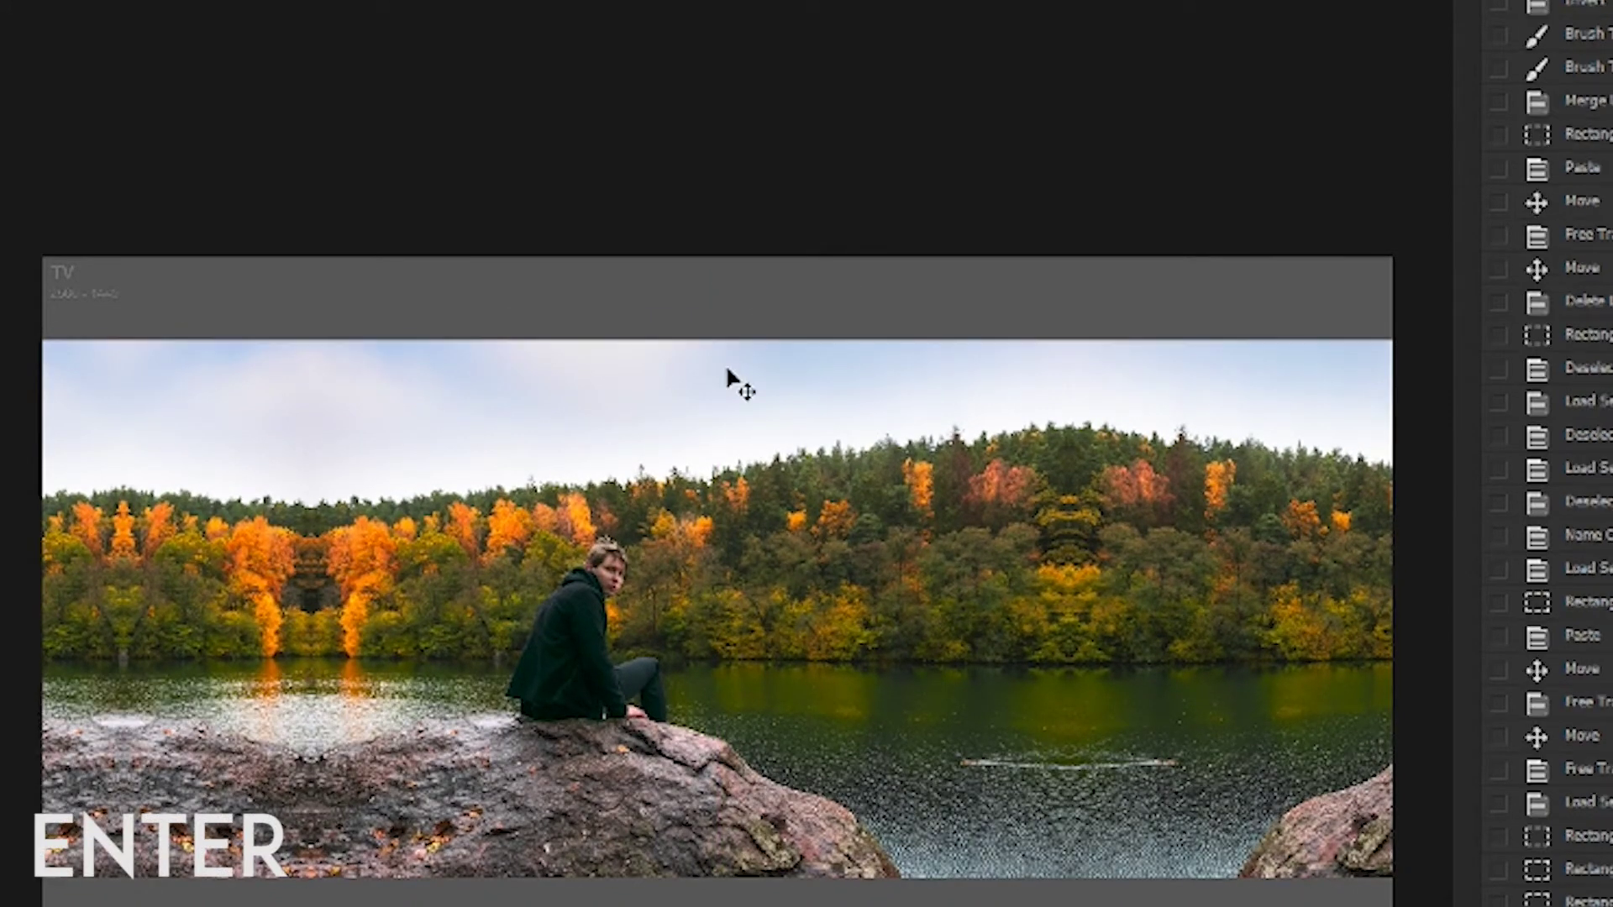
key(alt+e)
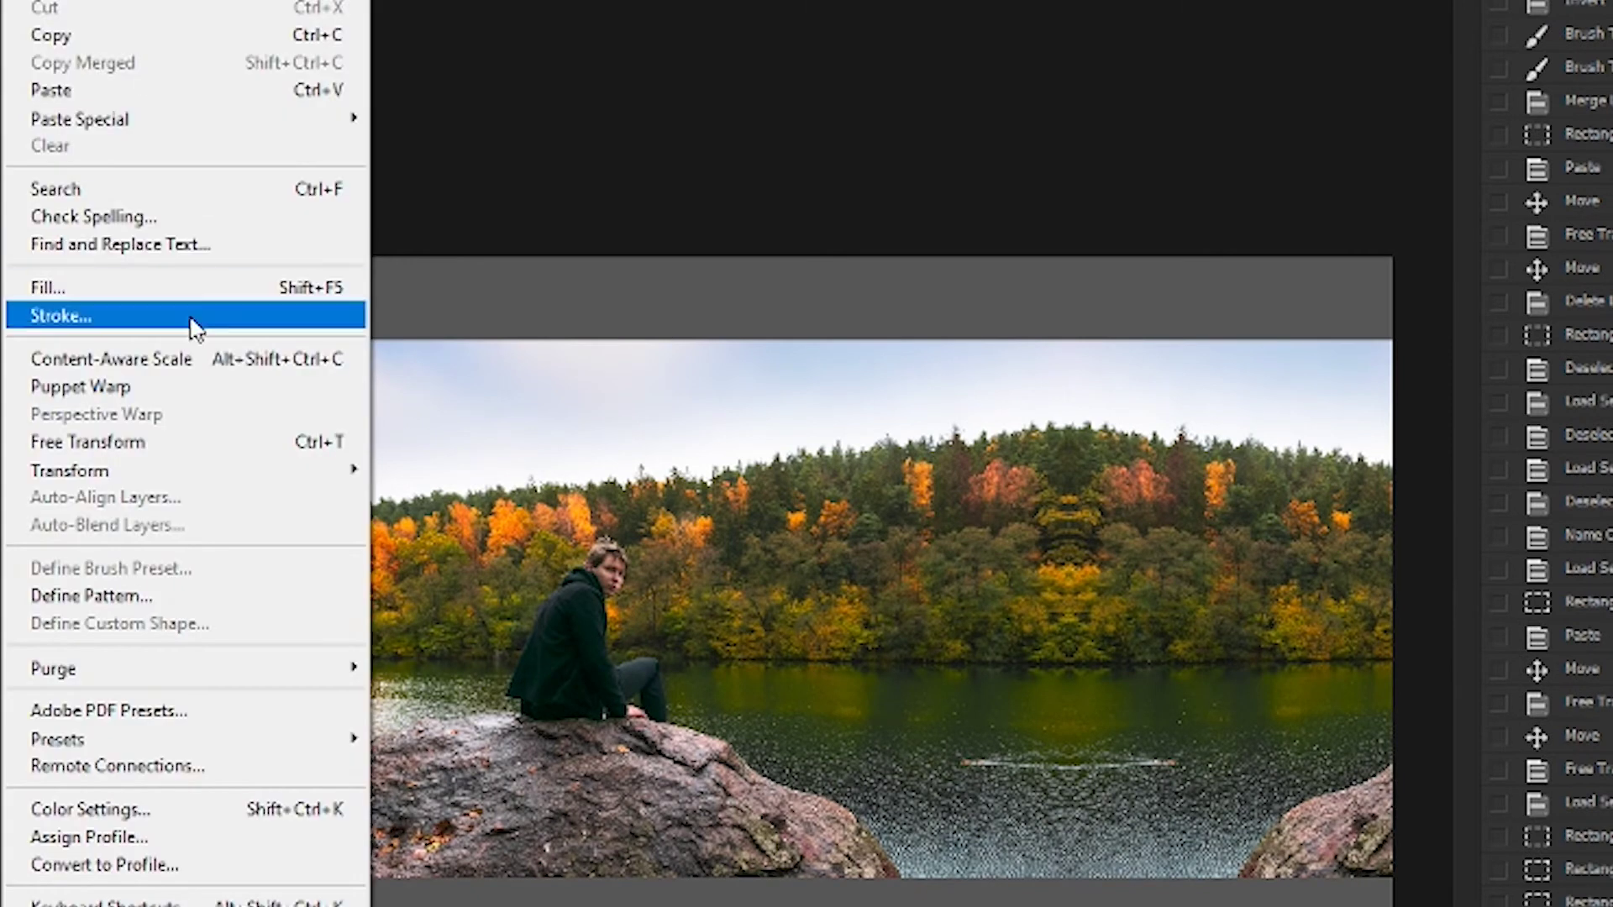
click(180, 362)
drag(717, 345, 728, 304)
key(Return)
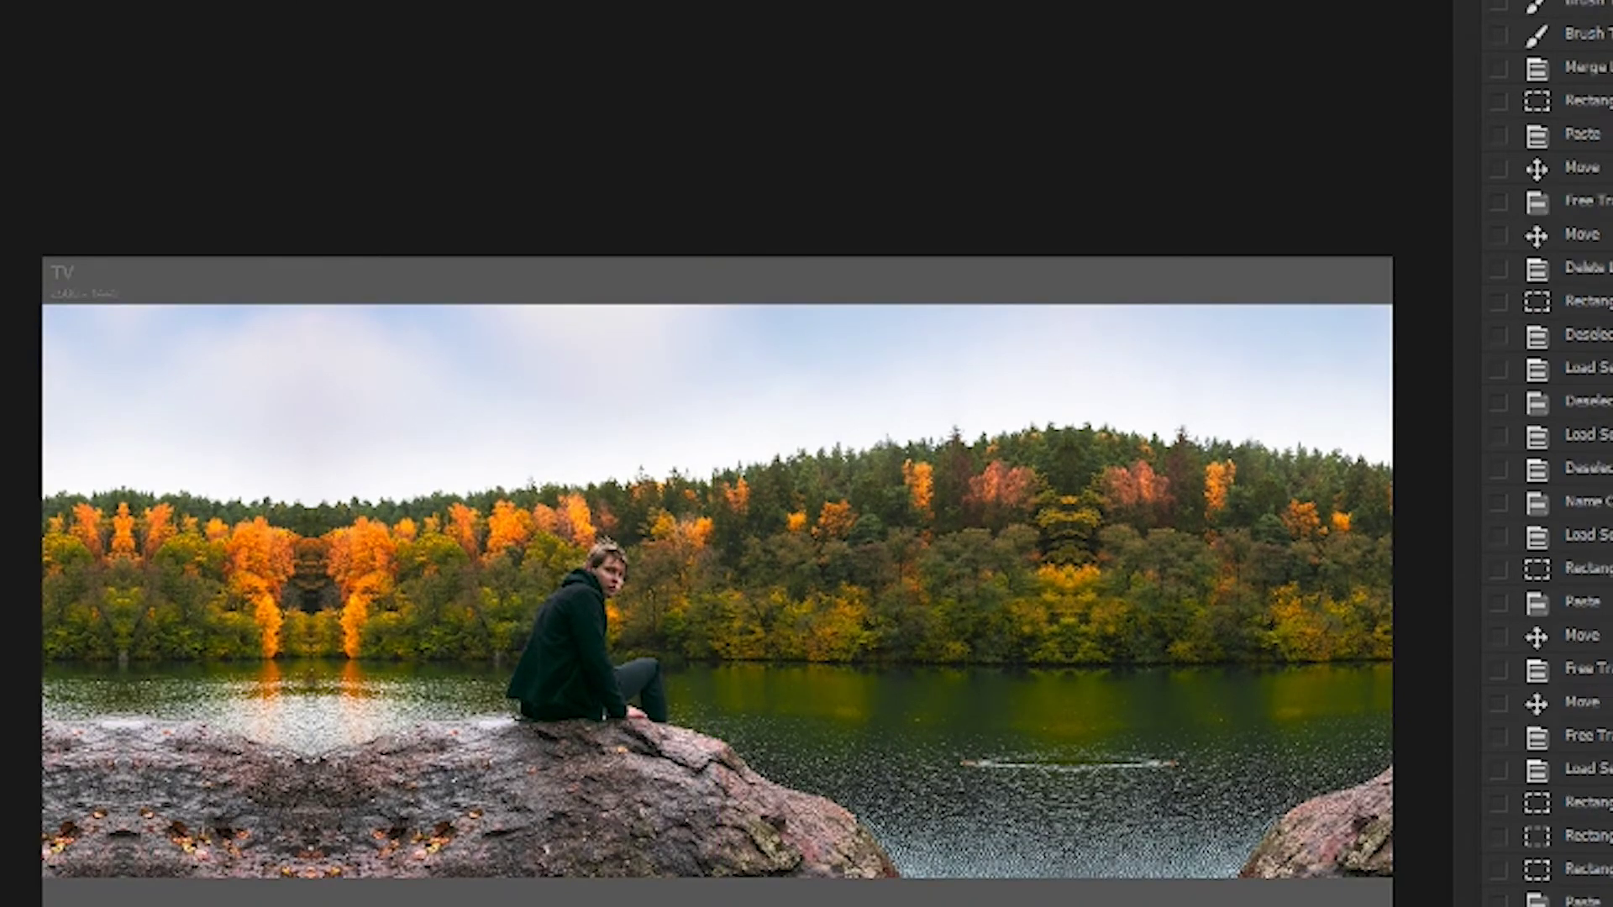
- Content-Aware Scale once more so the sky reaches the canvas top
key(alt+e)
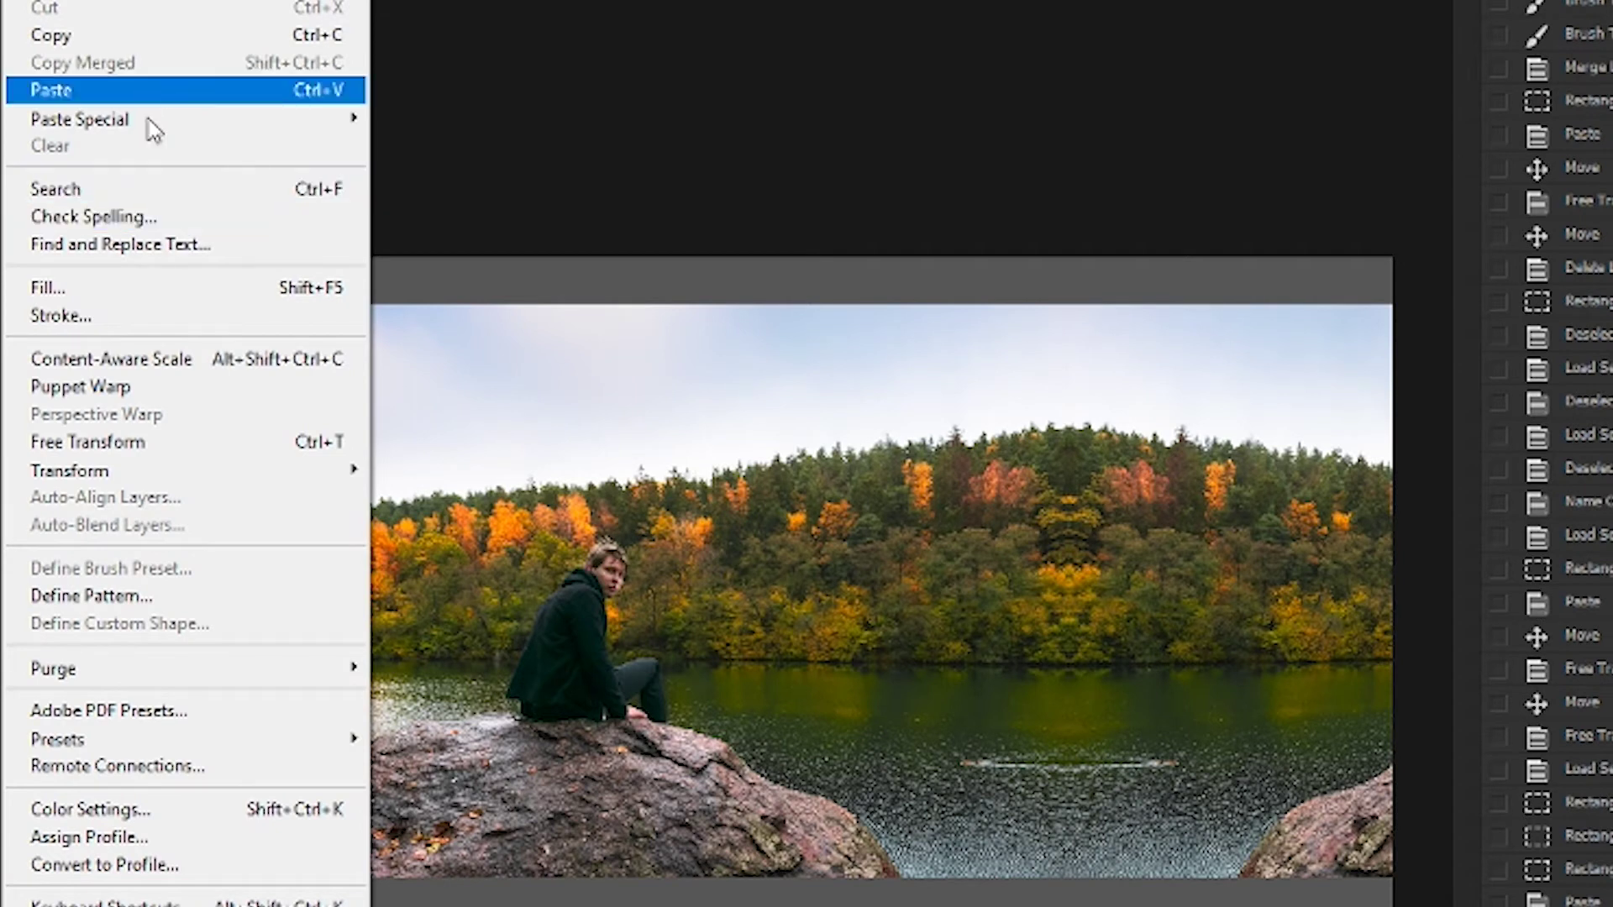
click(162, 359)
drag(720, 303, 724, 252)
key(Return)
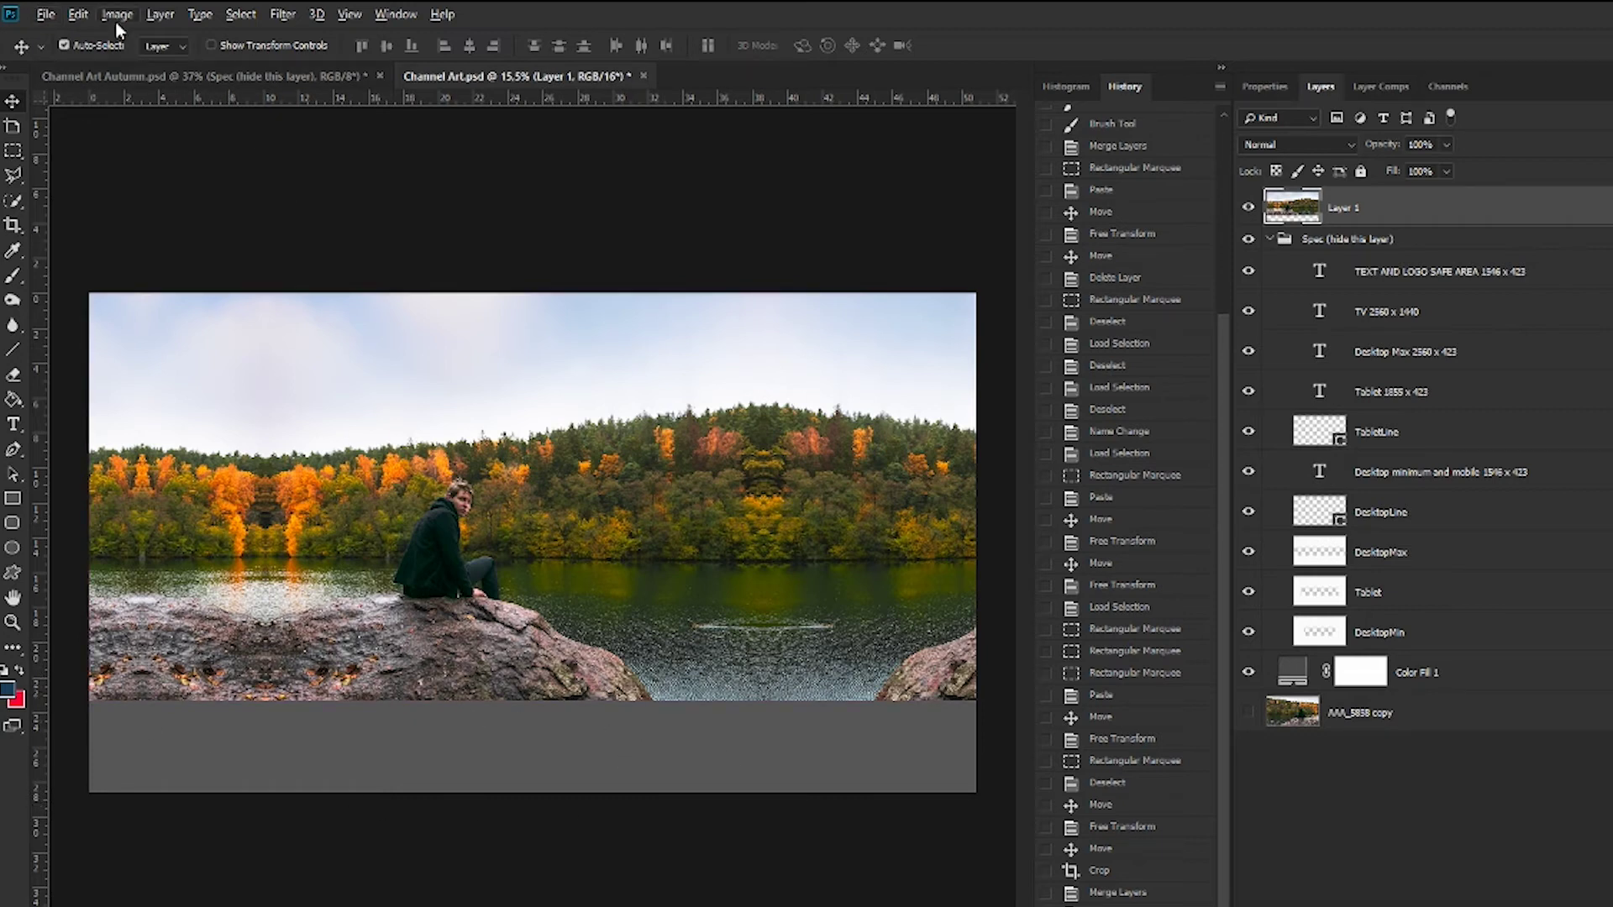
click(77, 14)
click(126, 356)
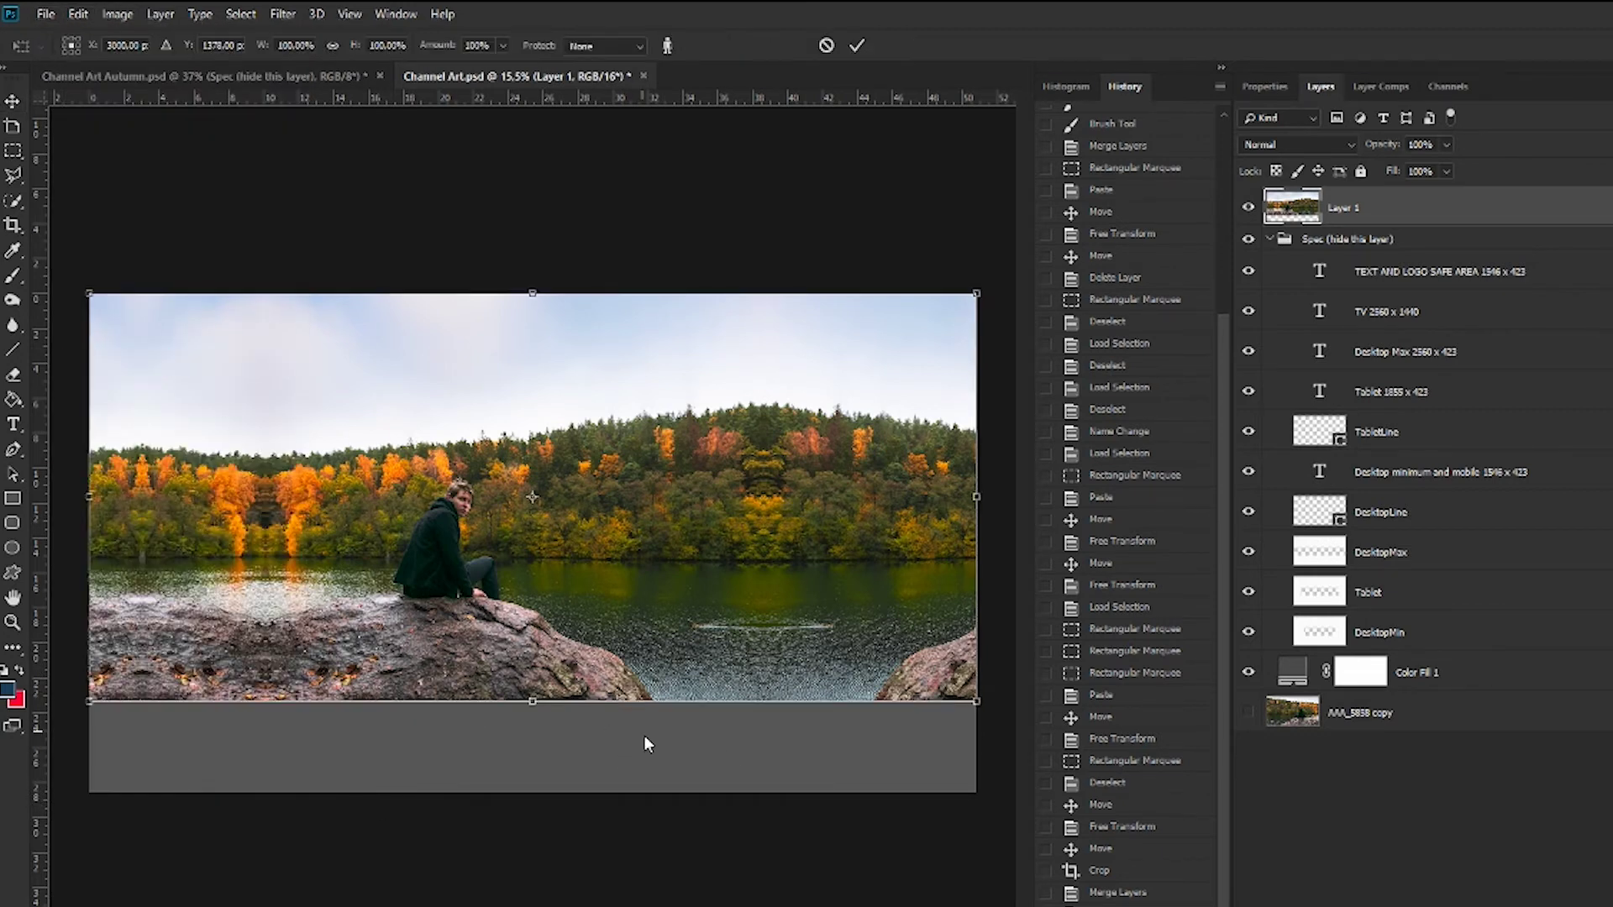
drag(537, 704, 547, 801)
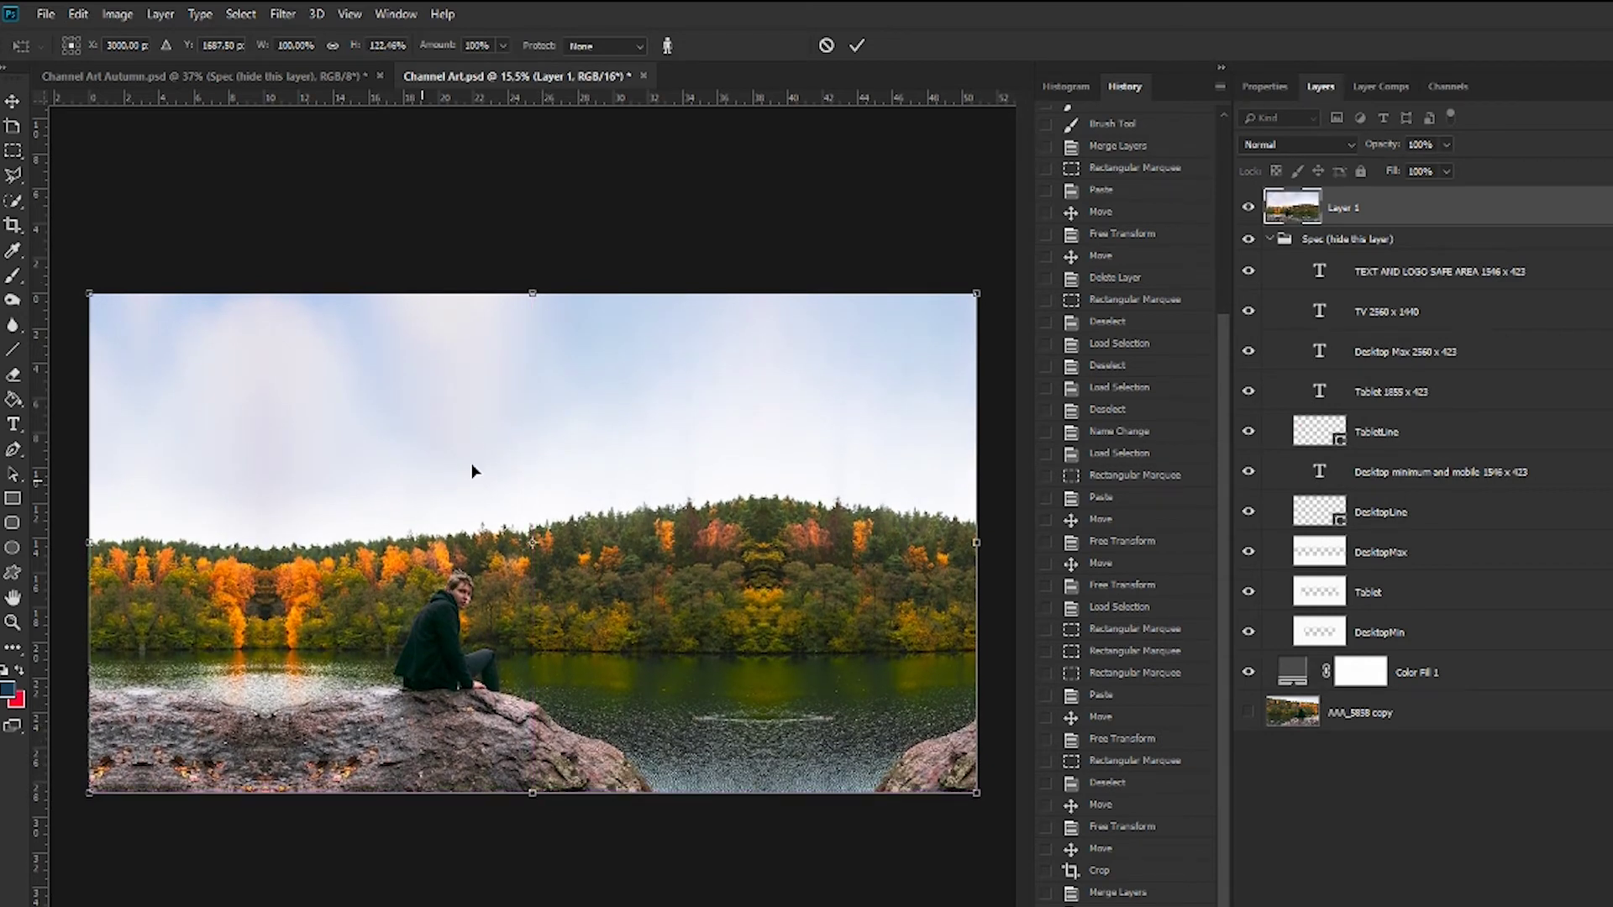
key(Return)
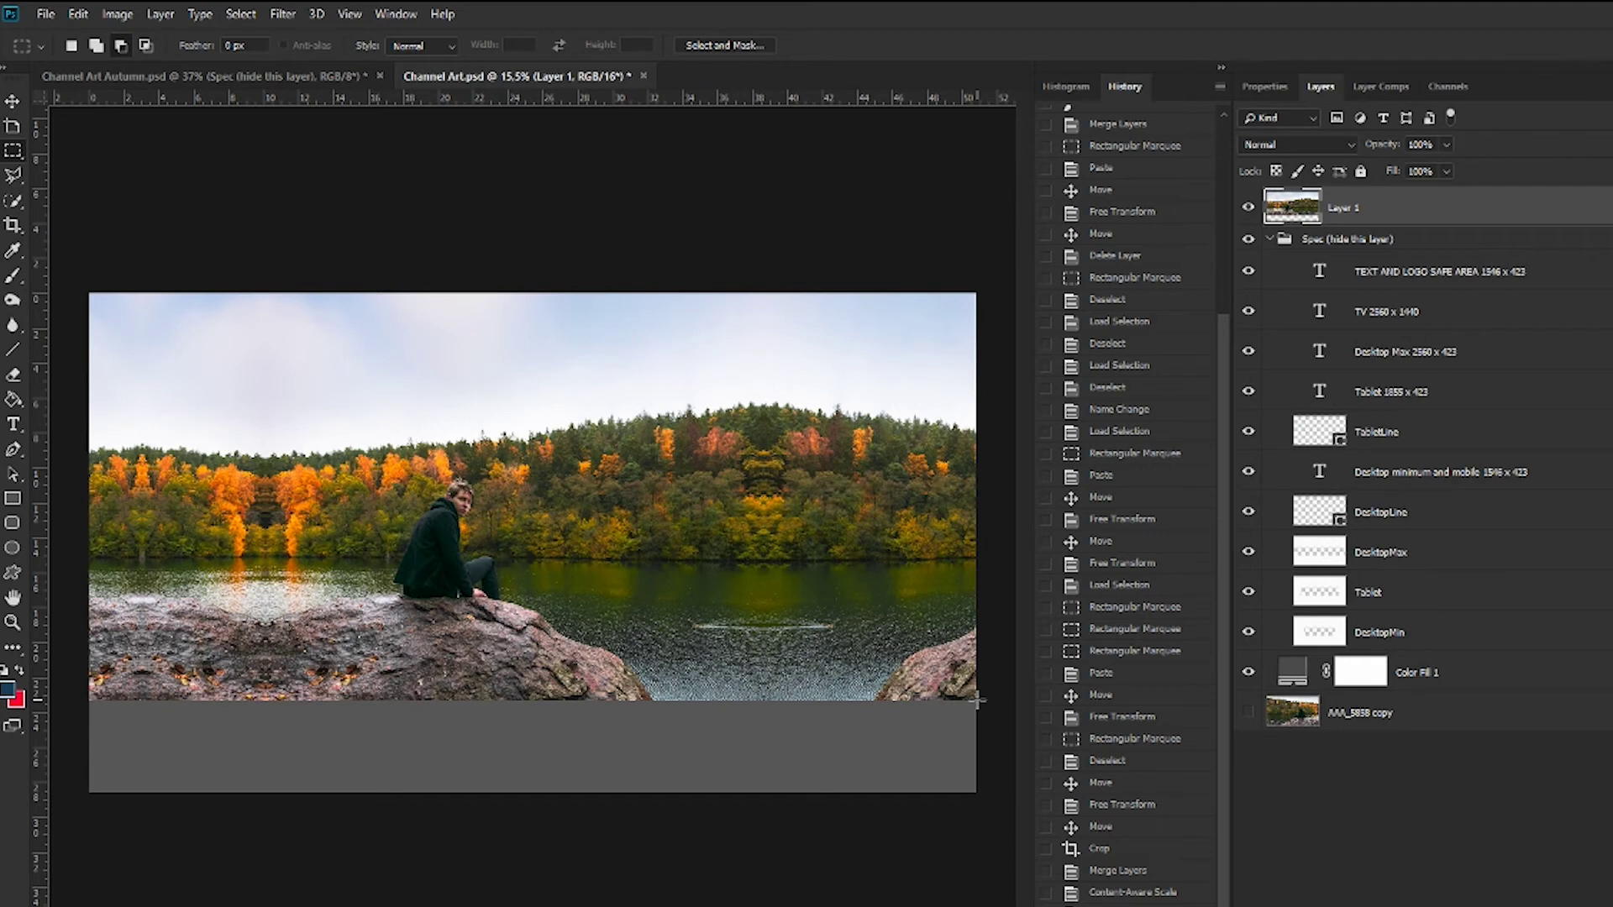
drag(977, 699, 88, 609)
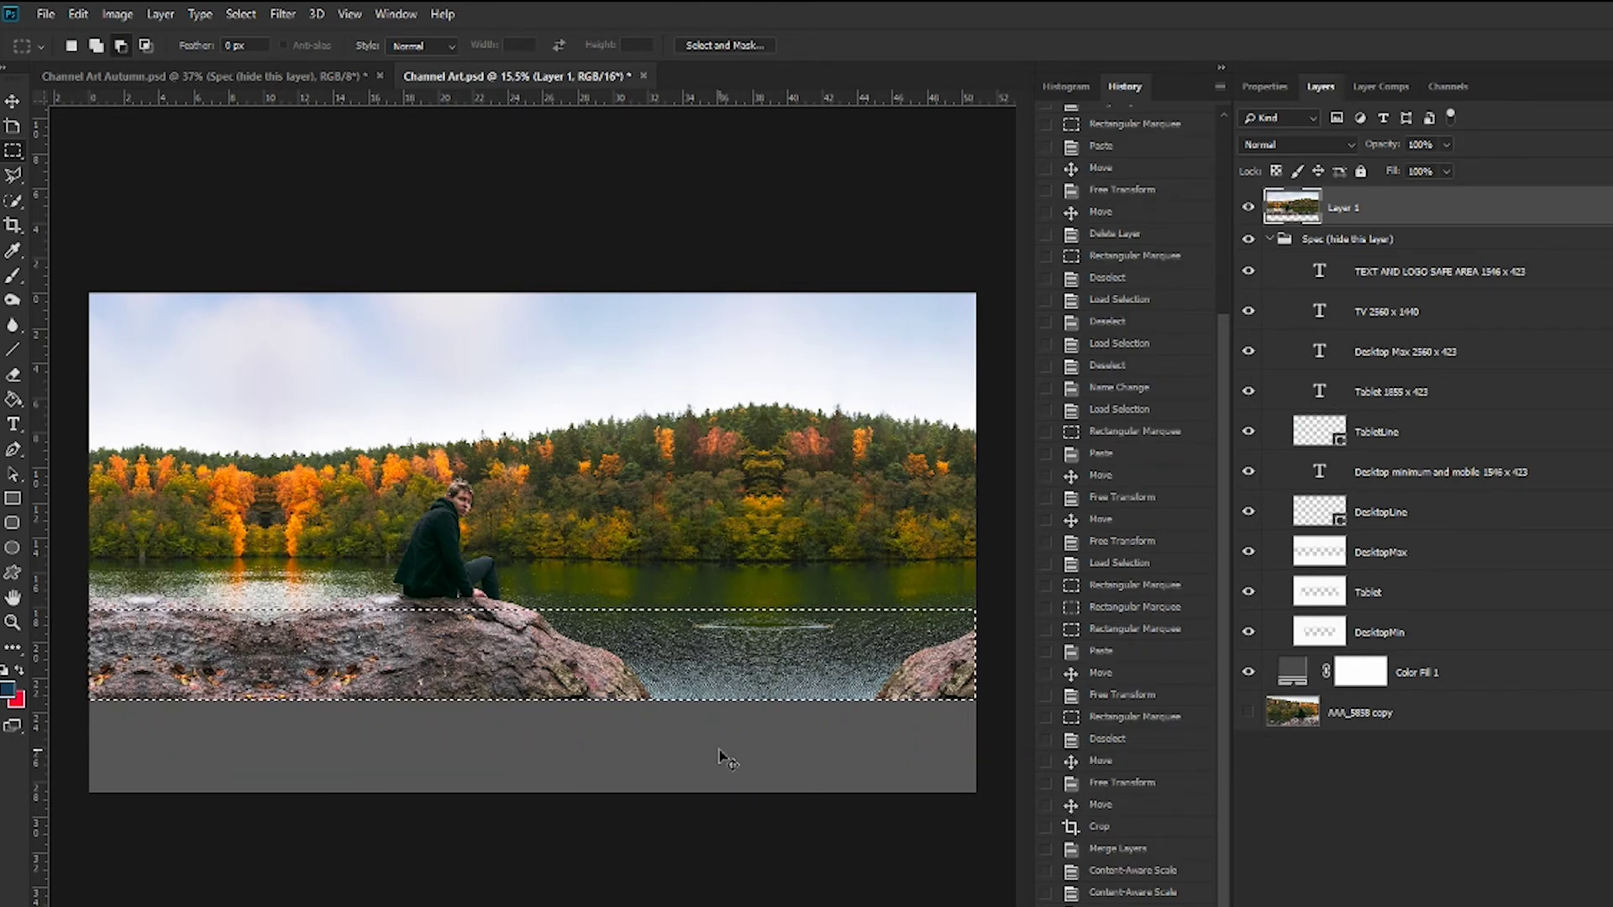
- Copy and paste the rock-and-water strip, then flip it horizontally and vertically
key(ctrl+c)
key(ctrl+v)
drag(576, 672, 578, 756)
key(ctrl+t)
right_click(635, 750)
click(703, 724)
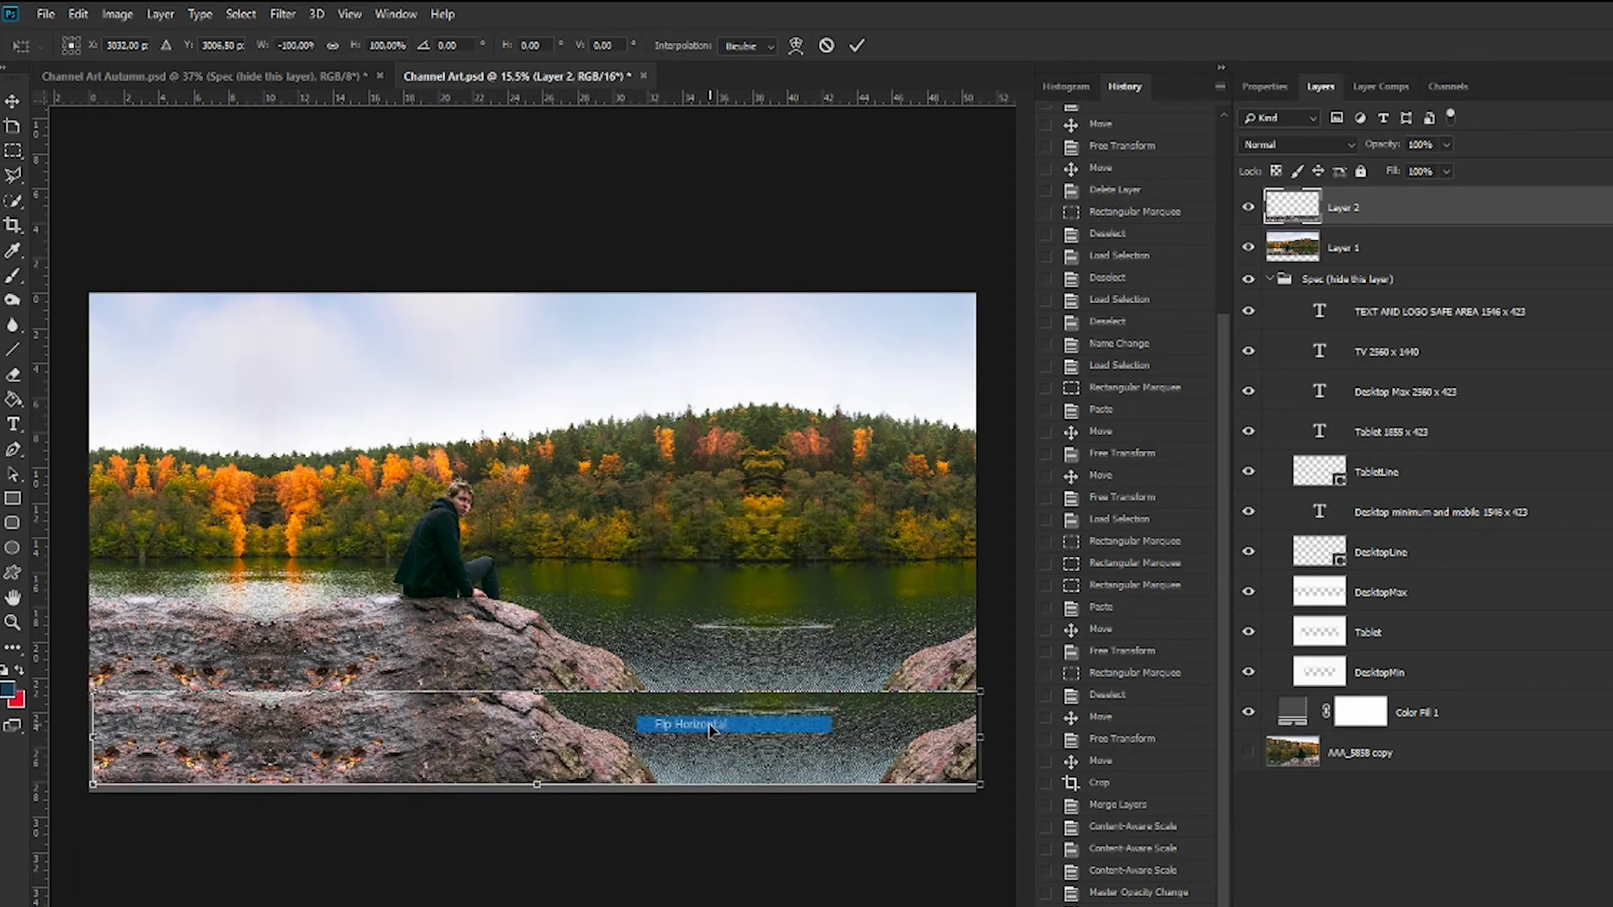
right_click(695, 743)
click(747, 733)
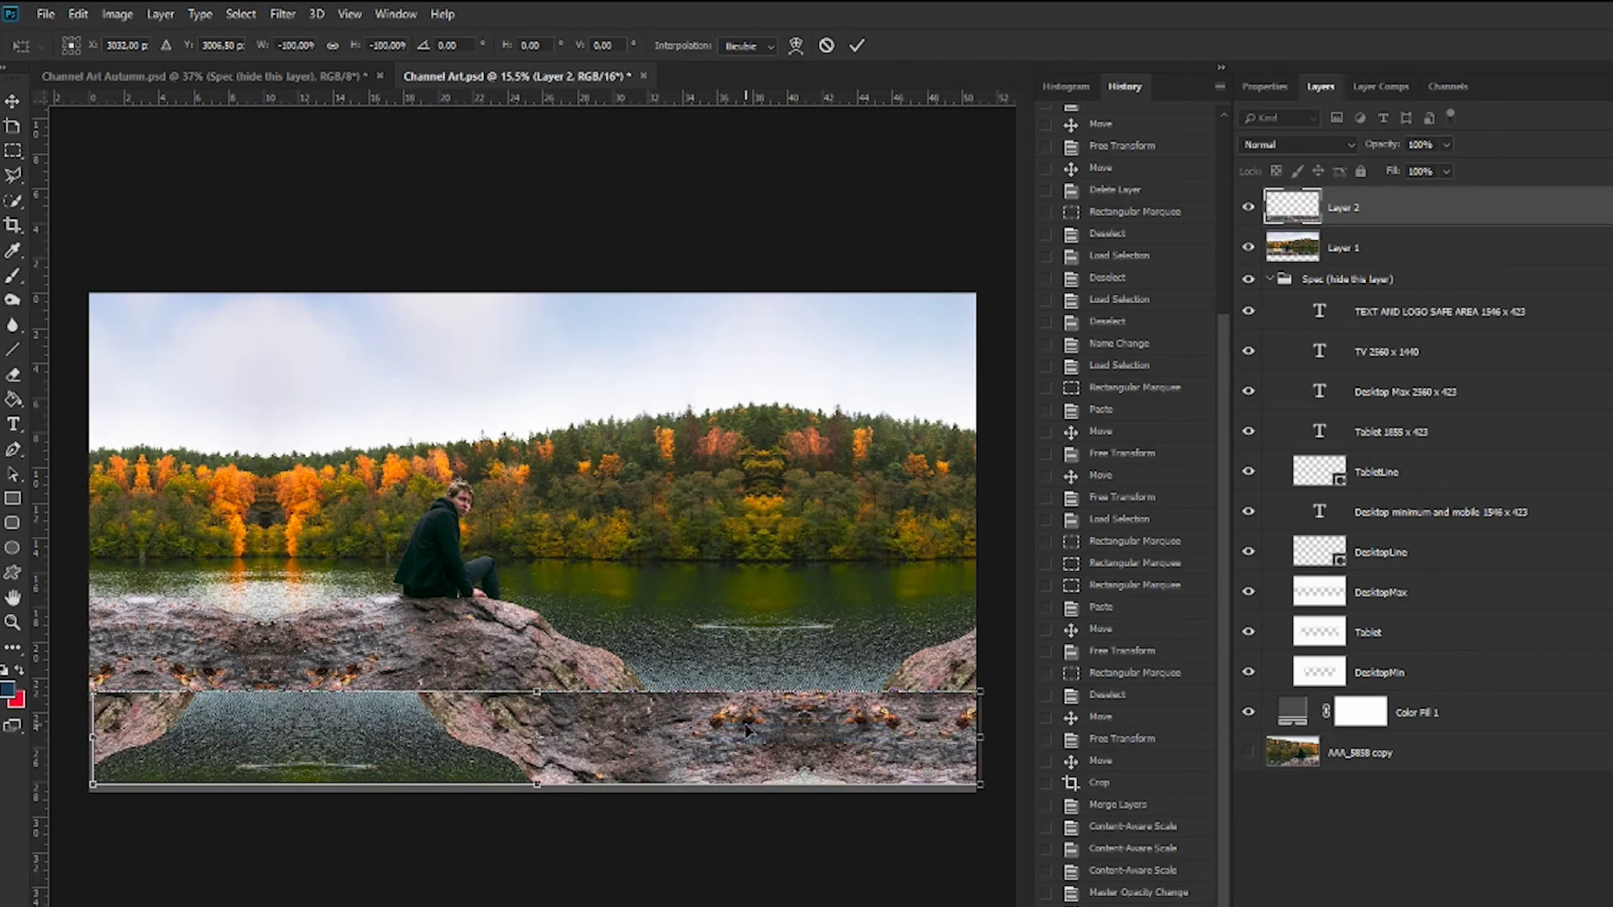
- Move the flipped strip into the bottom band so it meets the rock
right_click(724, 720)
key(Escape)
drag(680, 750, 682, 756)
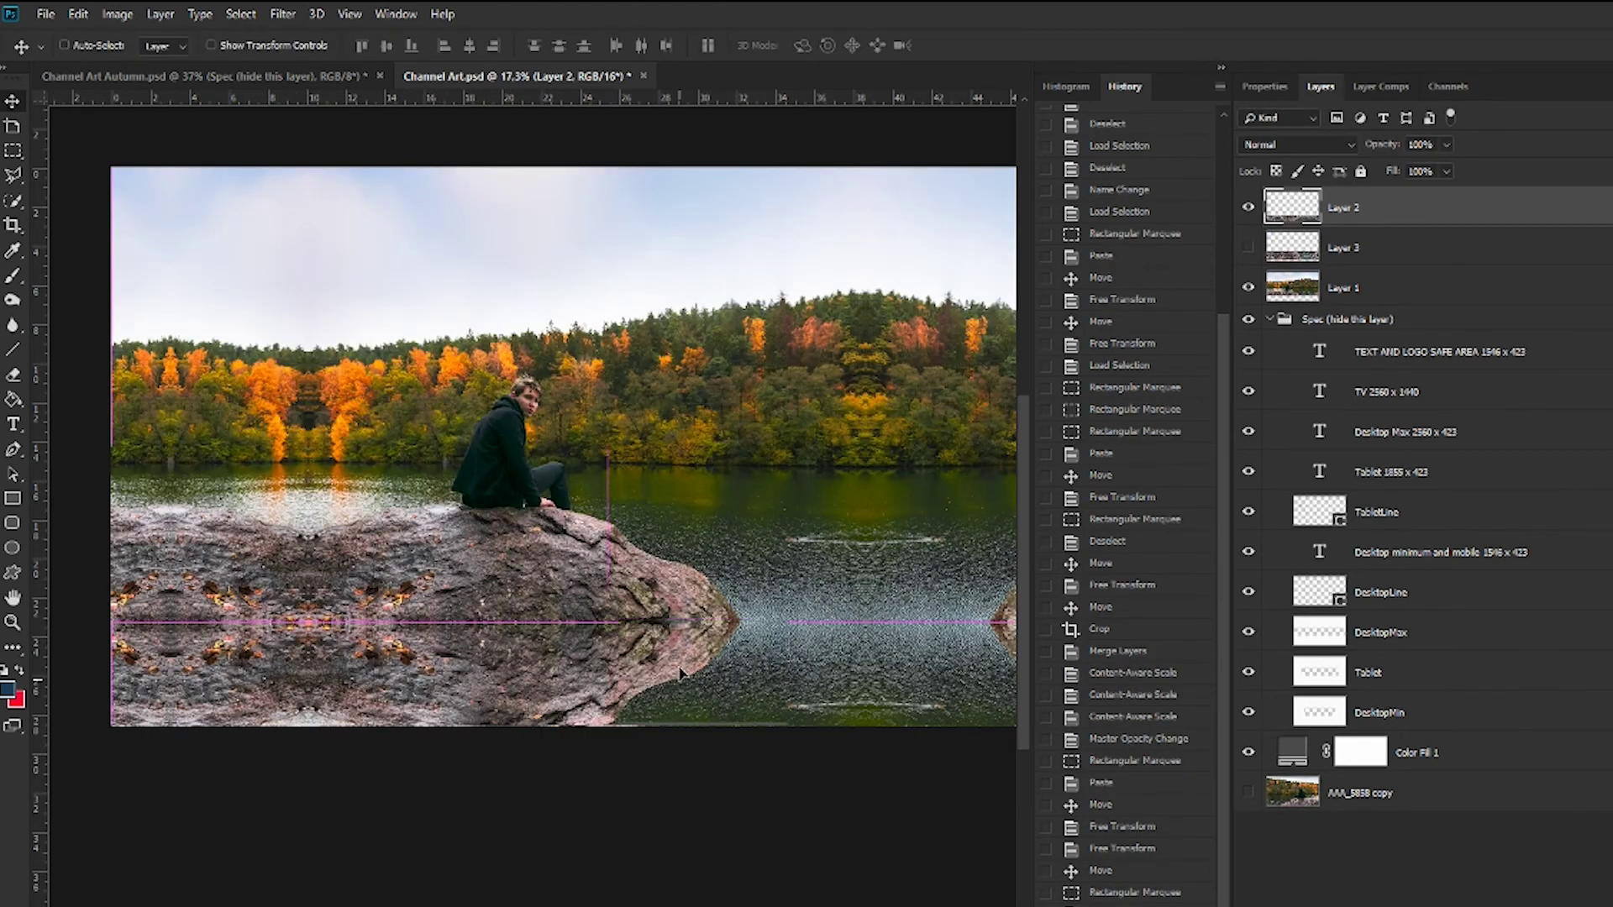
drag(690, 697, 683, 734)
scroll(511, 745, down, 3)
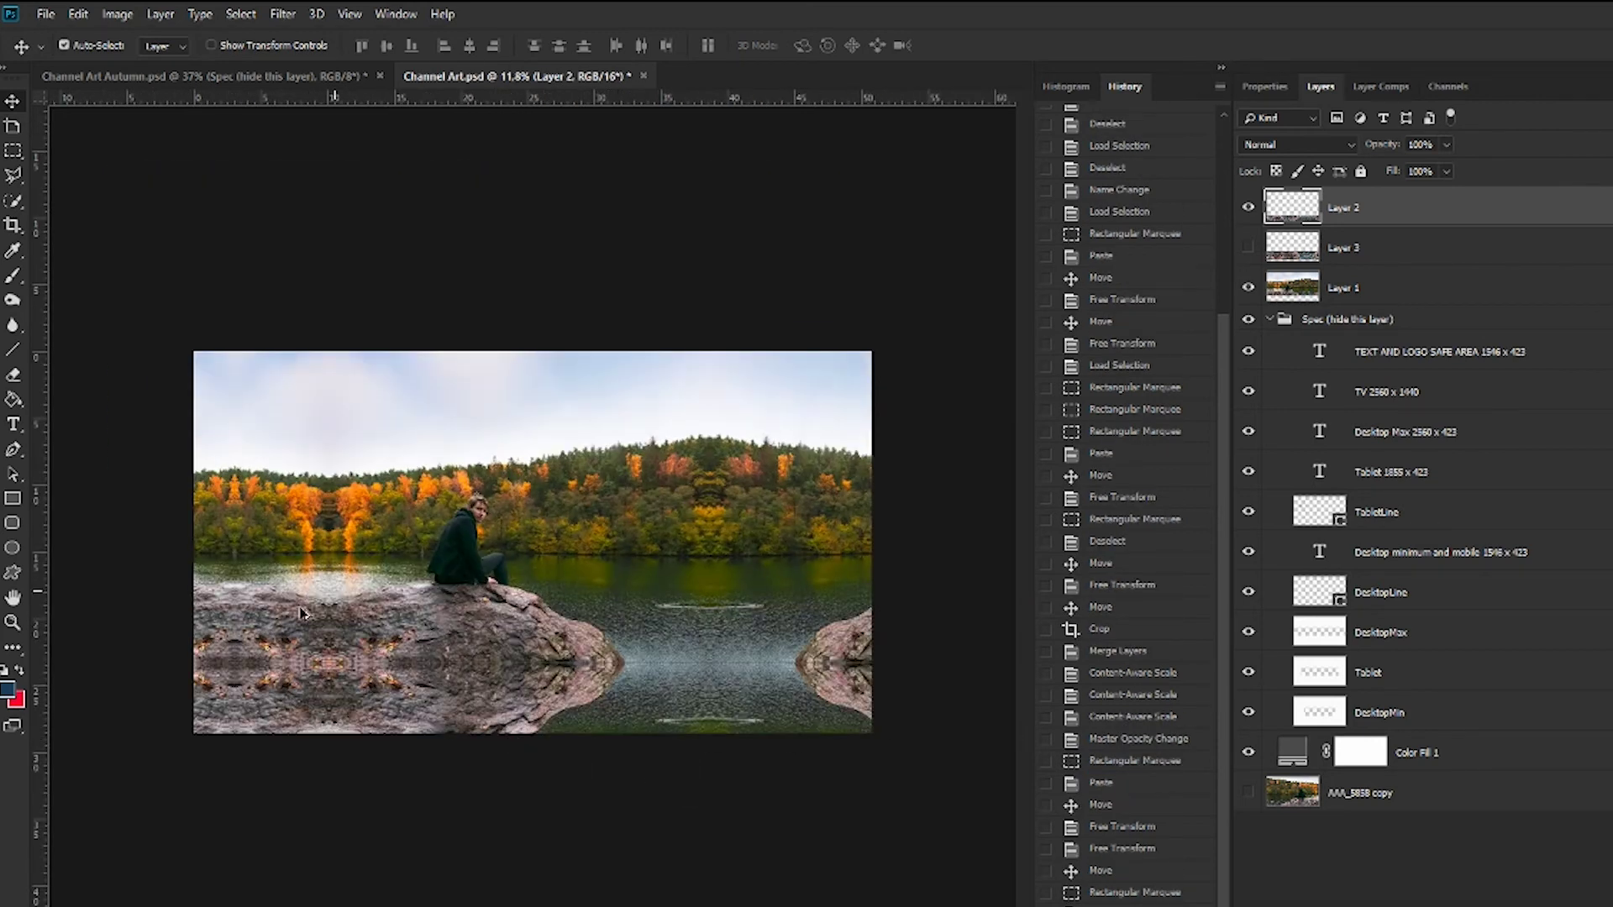
scroll(813, 469, up, 2)
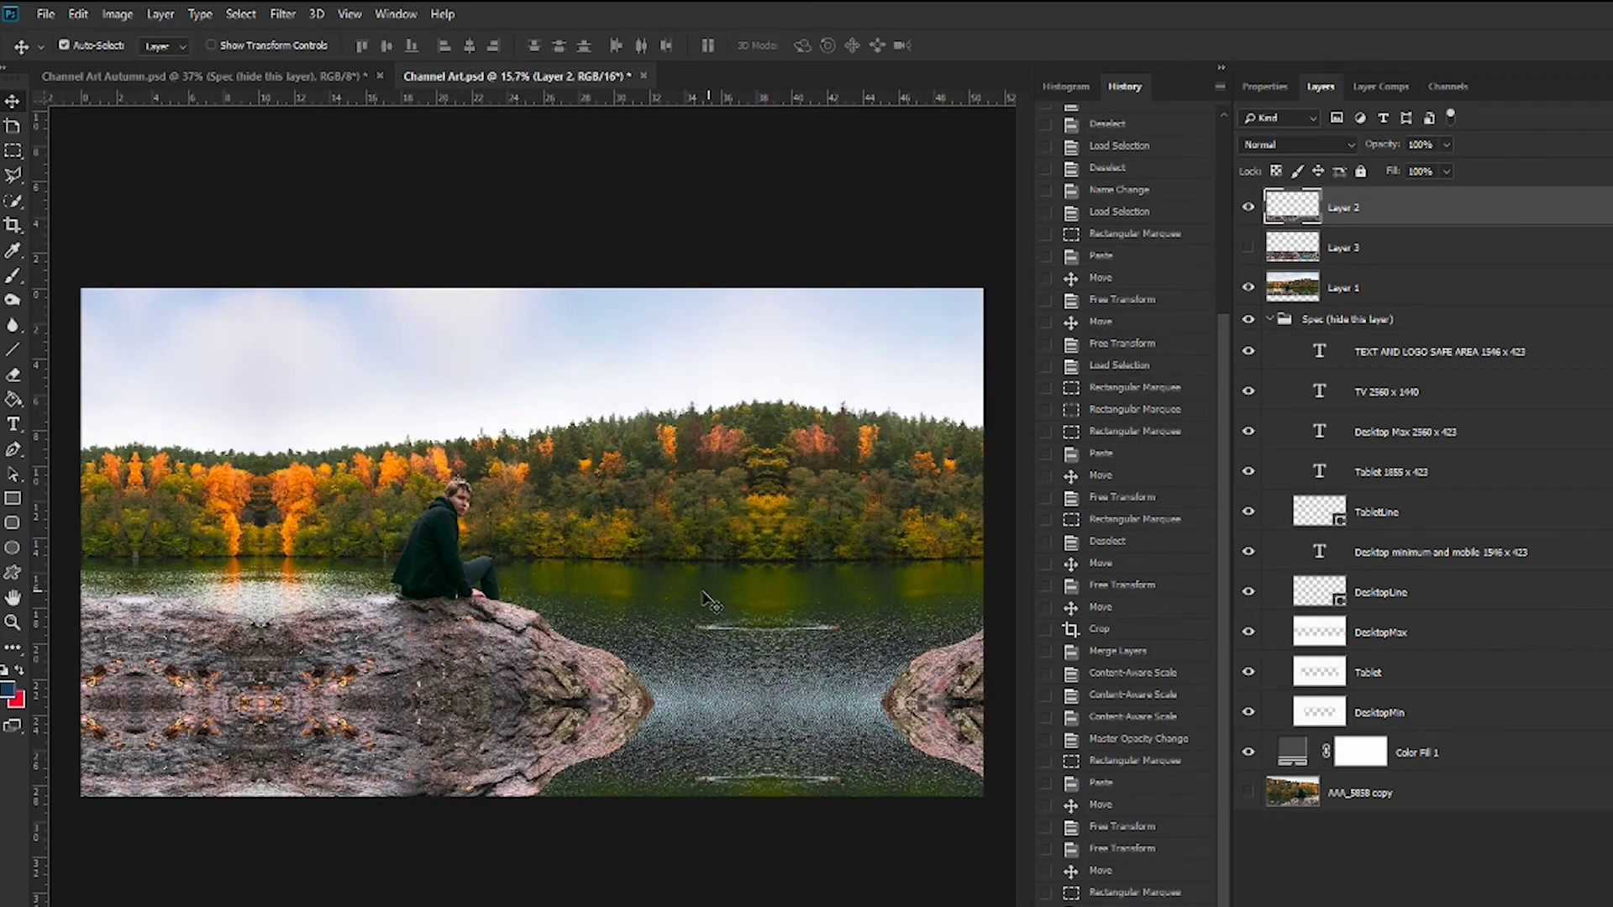